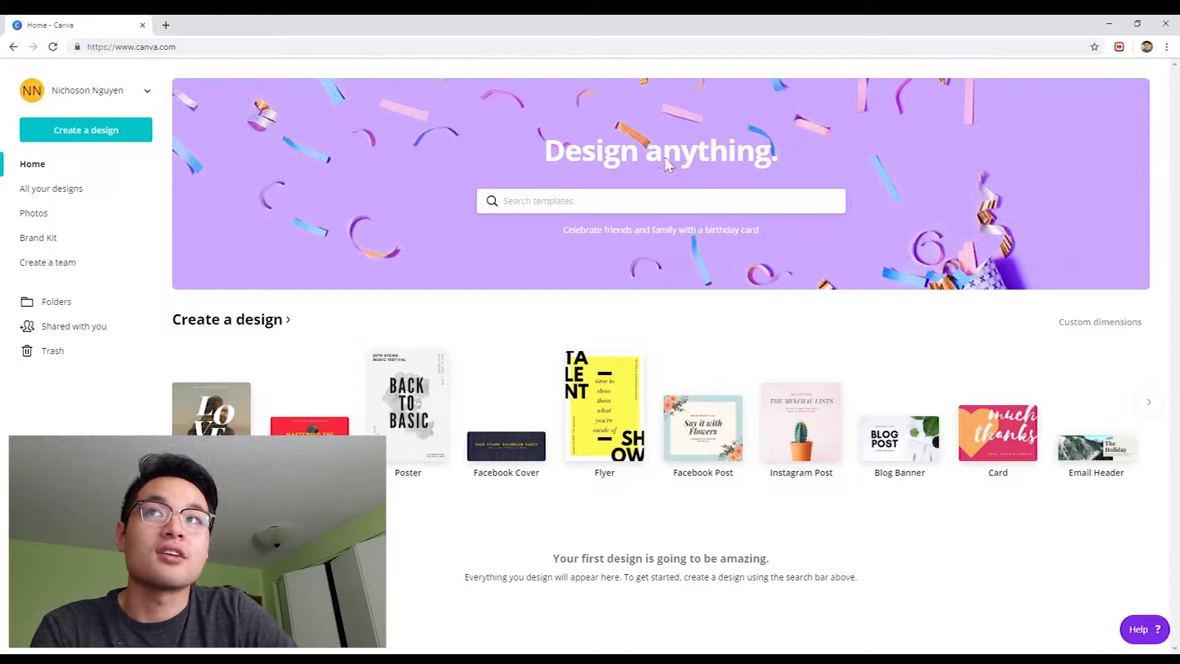
# Browse the available design types and start a new YouTube Thumbnail design.
pyautogui.click(1149, 403)
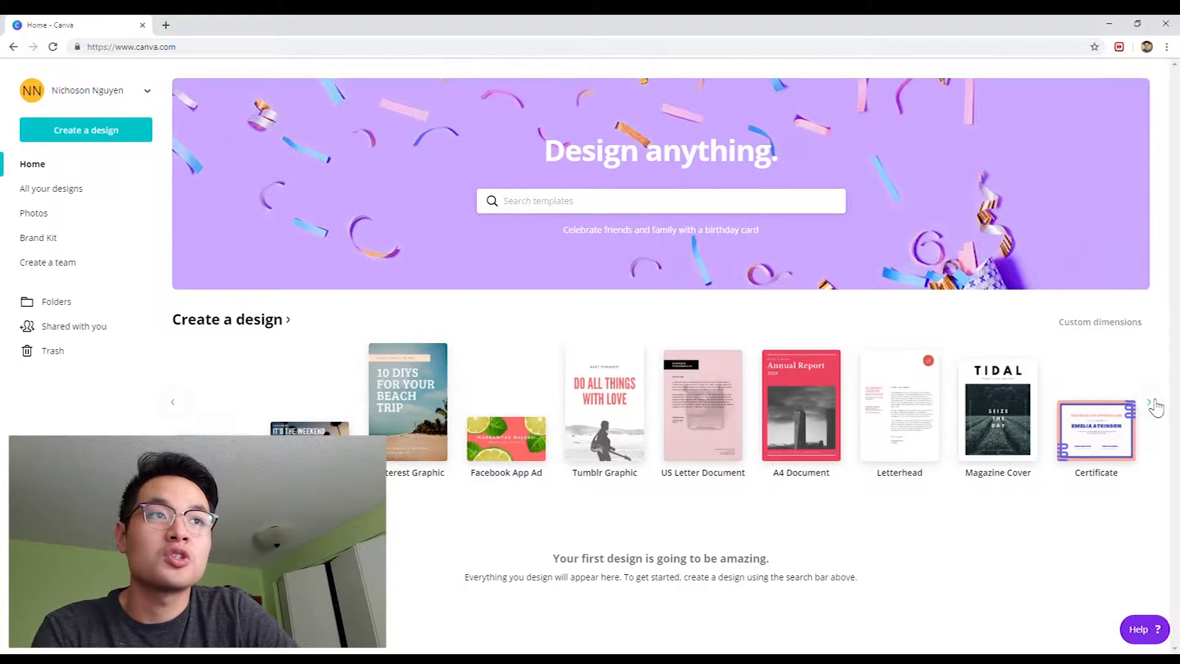
pyautogui.click(1155, 406)
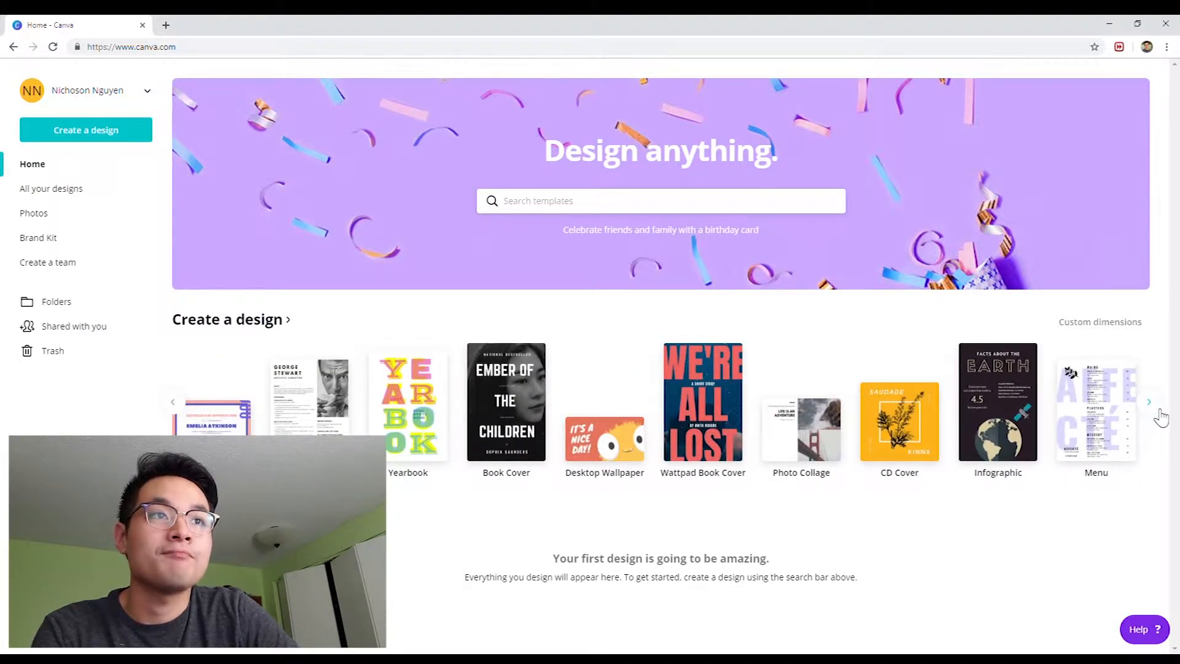
pyautogui.click(1153, 404)
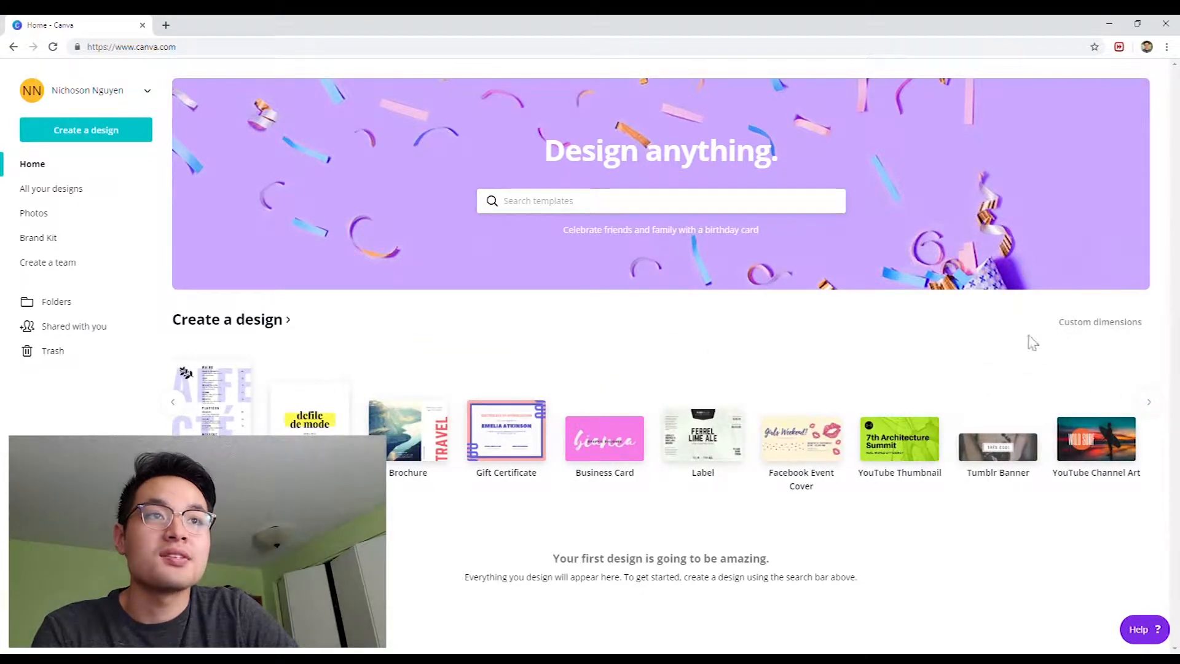
pyautogui.click(914, 458)
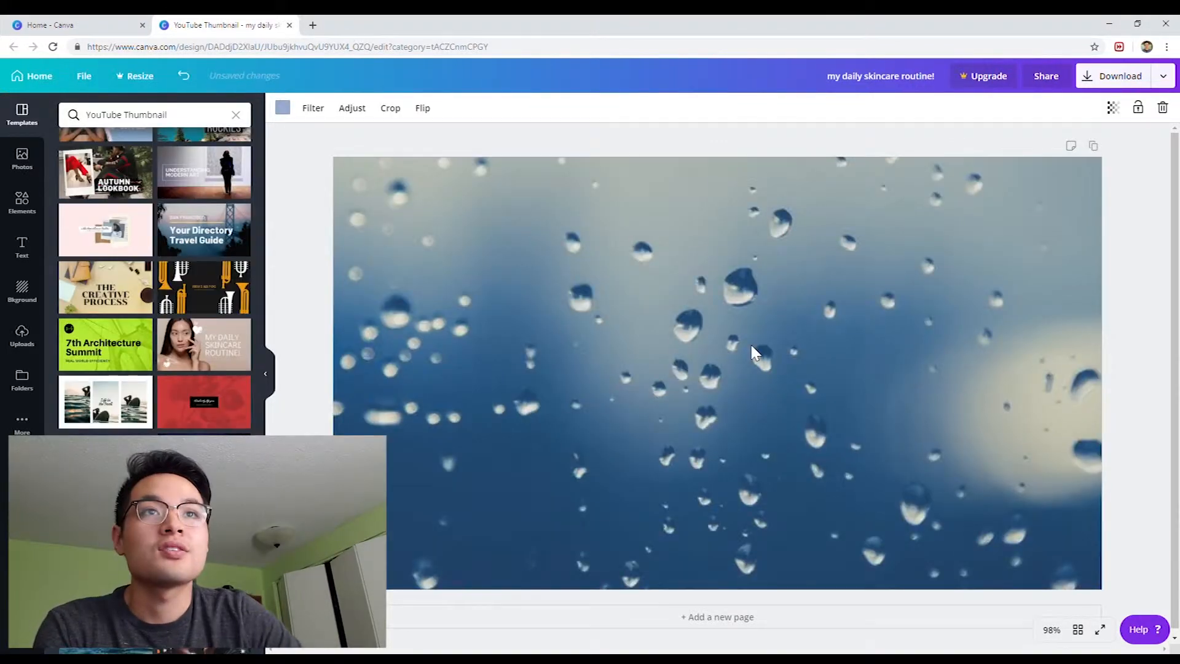
# Delete the raindrop background photo from the page and upload the photo of the man pointing against a dark wall.
pyautogui.press('Delete')
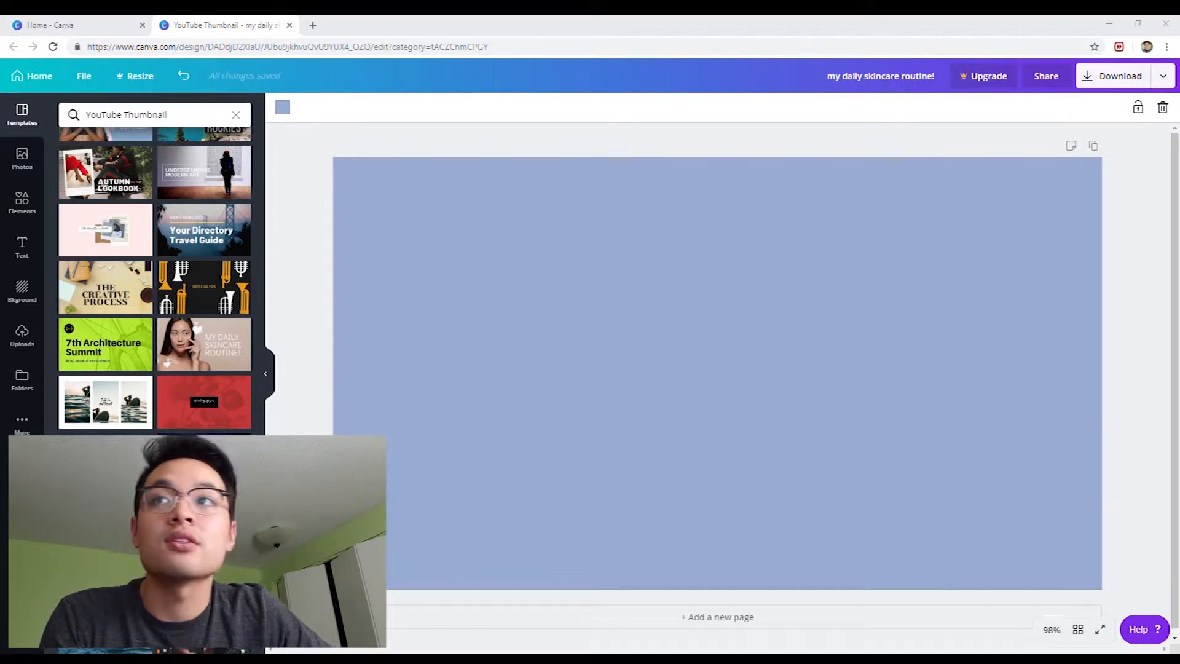
pyautogui.moveTo(724, 322); pyautogui.dragTo(746, 391)
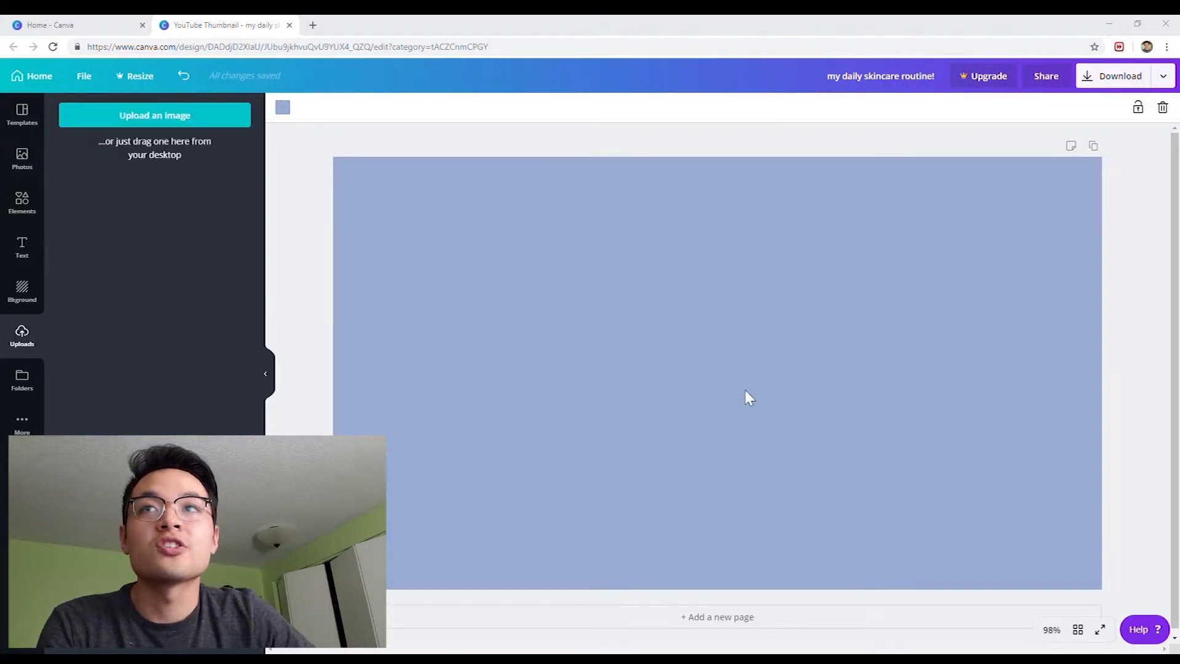
pyautogui.moveTo(538, 300); pyautogui.dragTo(82, 198)
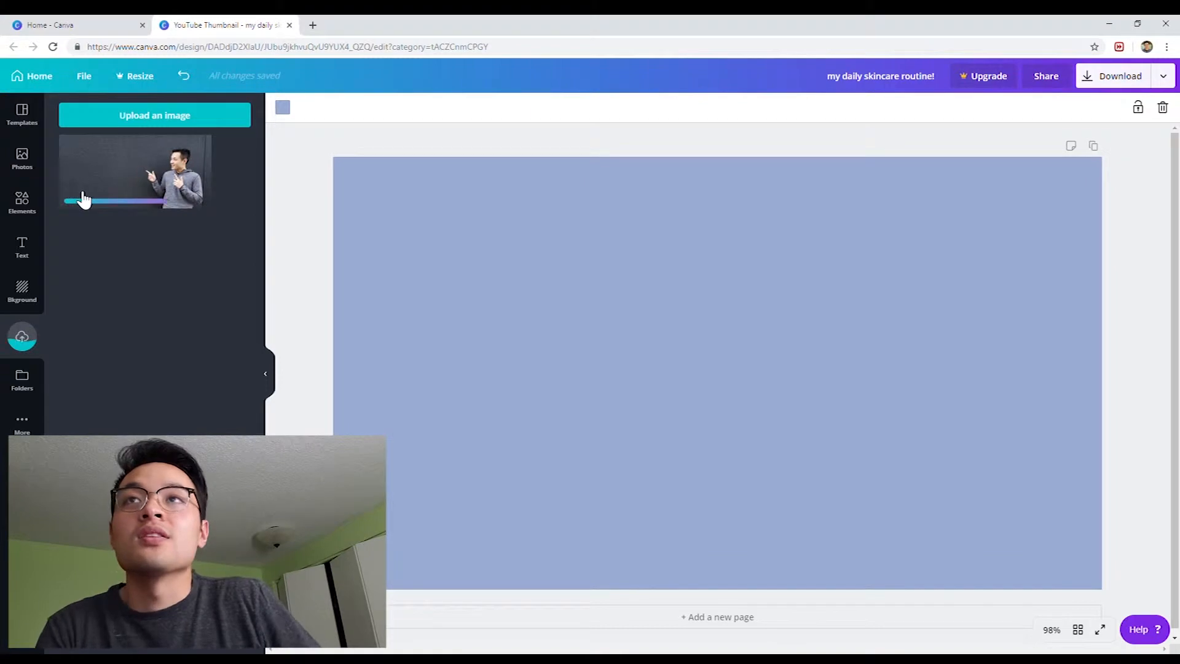
# Place the uploaded photo on the page and enlarge it from the upper-left corner until it covers the whole canvas.
pyautogui.moveTo(127, 197); pyautogui.dragTo(441, 242)
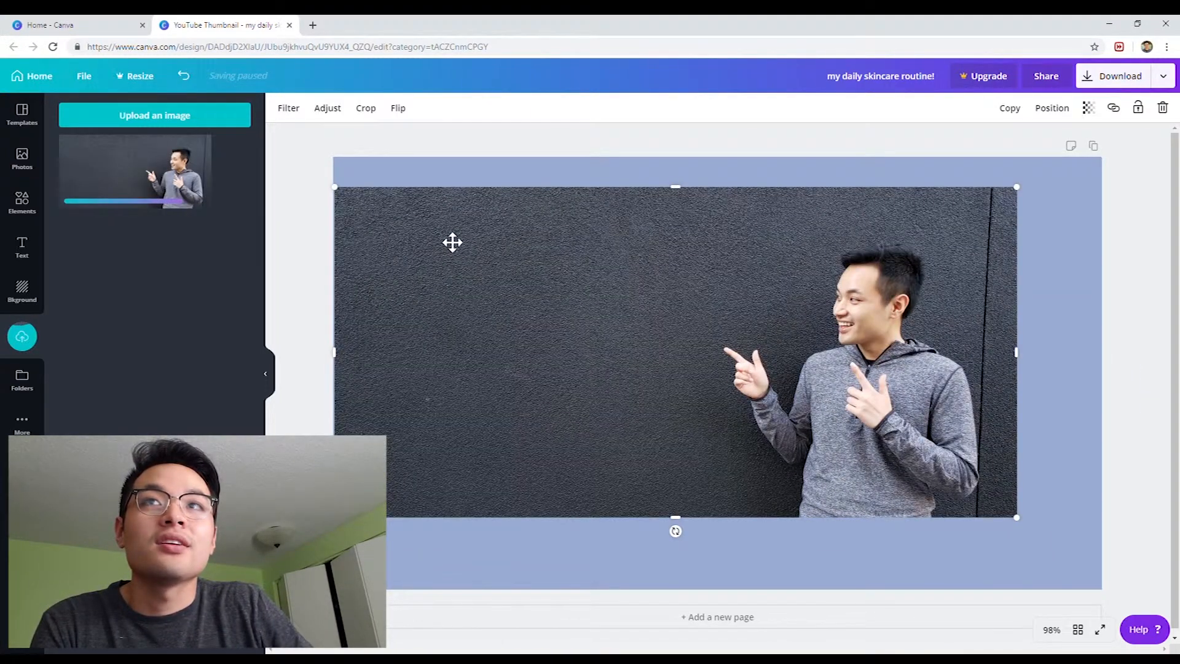
pyautogui.moveTo(667, 367); pyautogui.dragTo(594, 342)
pyautogui.moveTo(915, 470); pyautogui.dragTo(1113, 584)
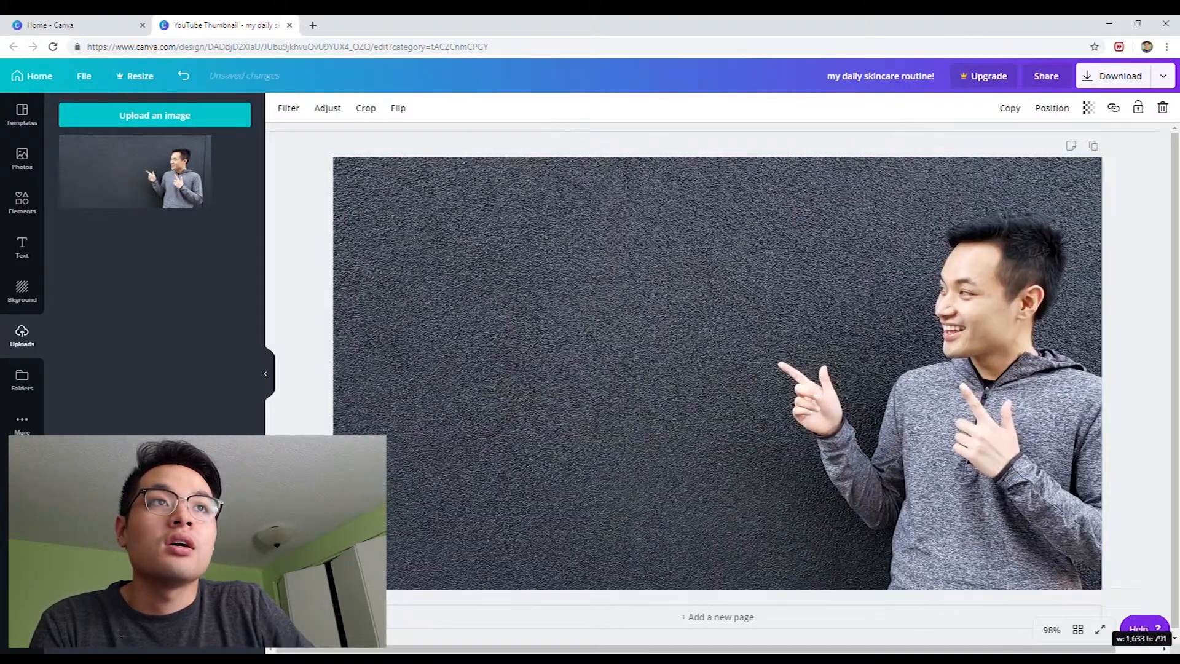
pyautogui.moveTo(919, 388); pyautogui.dragTo(820, 362)
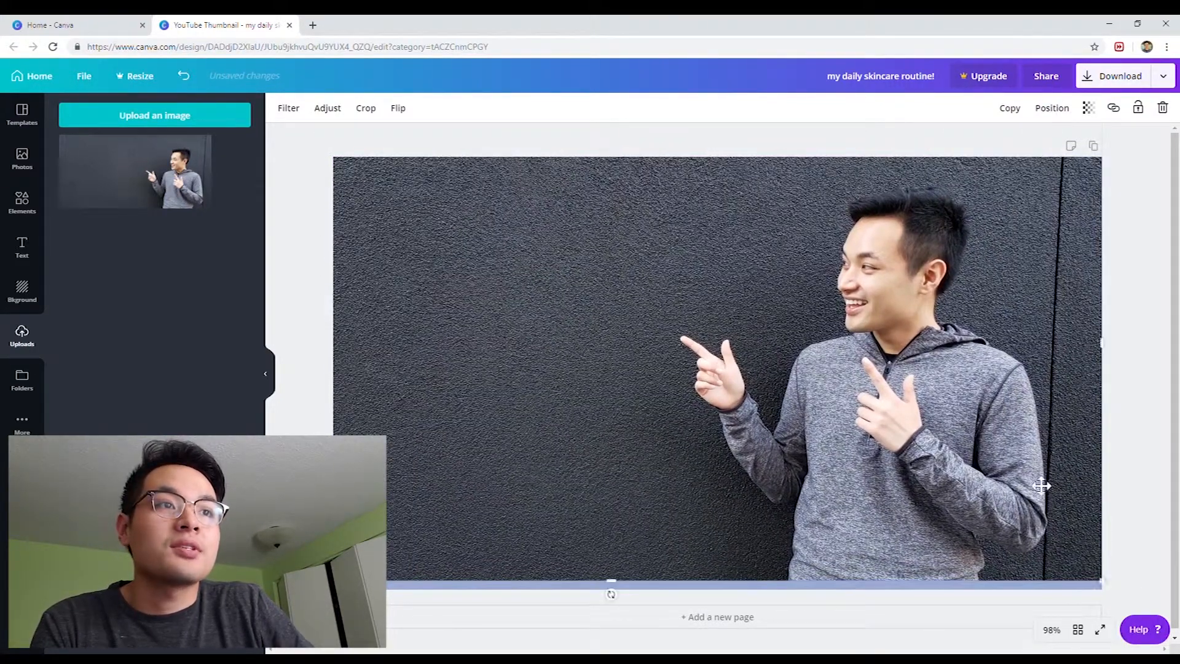
pyautogui.moveTo(1114, 587); pyautogui.dragTo(1118, 597)
pyautogui.moveTo(1034, 494); pyautogui.dragTo(1022, 471)
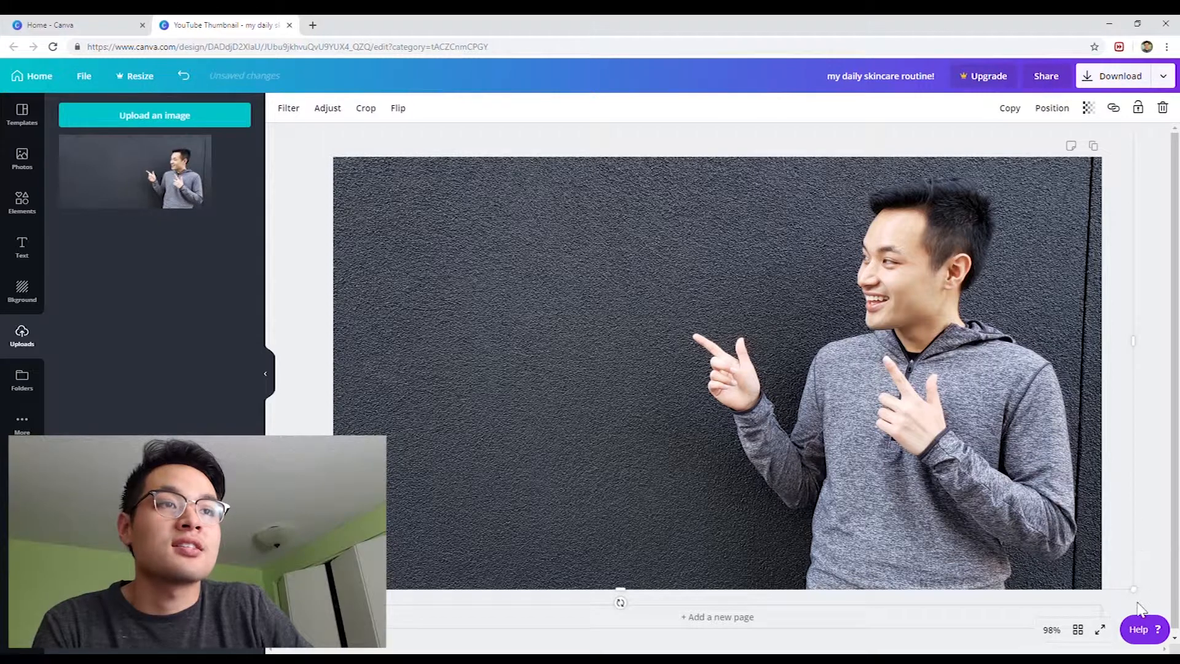
# Enlarge the photo further and reposition it so the man fills the right side of the canvas, leaving dark wall on the left.
pyautogui.moveTo(1138, 596); pyautogui.dragTo(1163, 609)
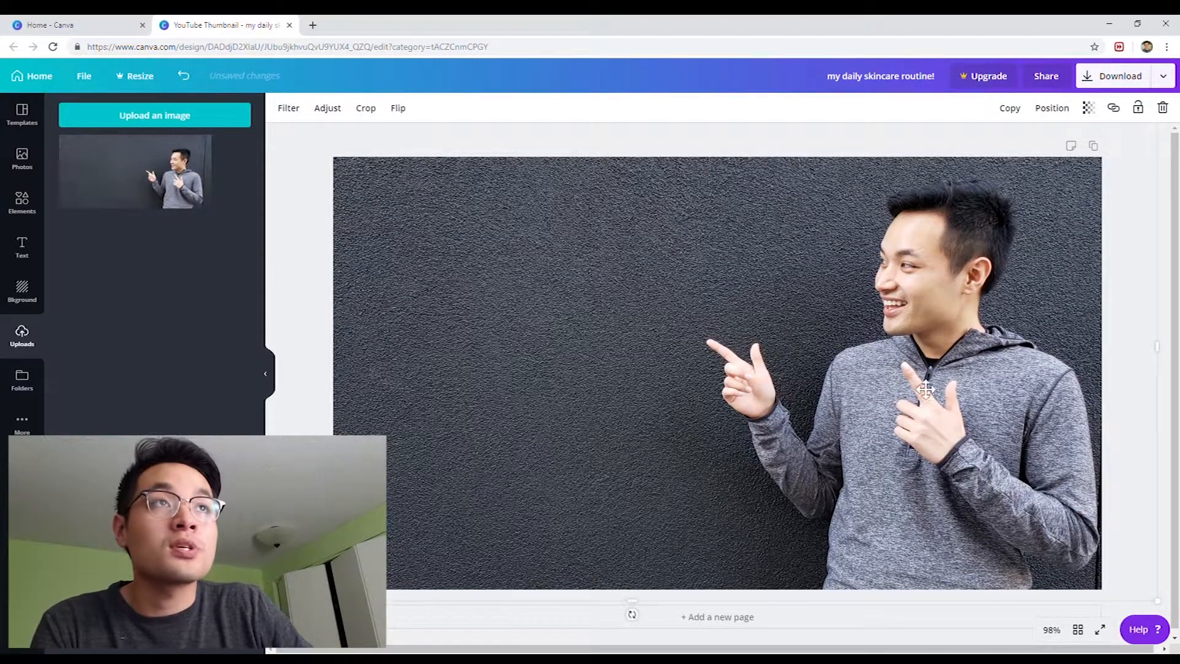
pyautogui.moveTo(967, 411); pyautogui.dragTo(932, 409)
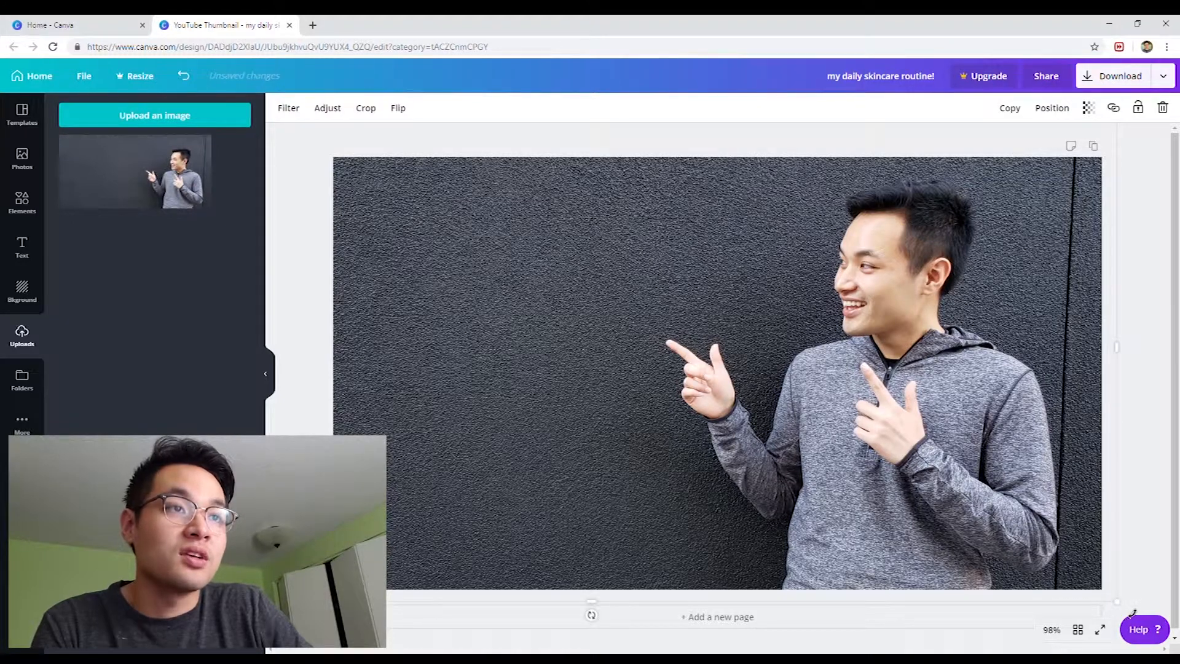
pyautogui.moveTo(1110, 592); pyautogui.dragTo(1158, 627)
pyautogui.moveTo(1020, 484); pyautogui.dragTo(899, 554)
pyautogui.moveTo(1047, 165); pyautogui.dragTo(1106, 77)
pyautogui.moveTo(933, 340); pyautogui.dragTo(970, 333)
# Insert the "Certificate of Completion" text combination and place it over the dark wall at the upper left of the thumbnail.
pyautogui.click(22, 246)
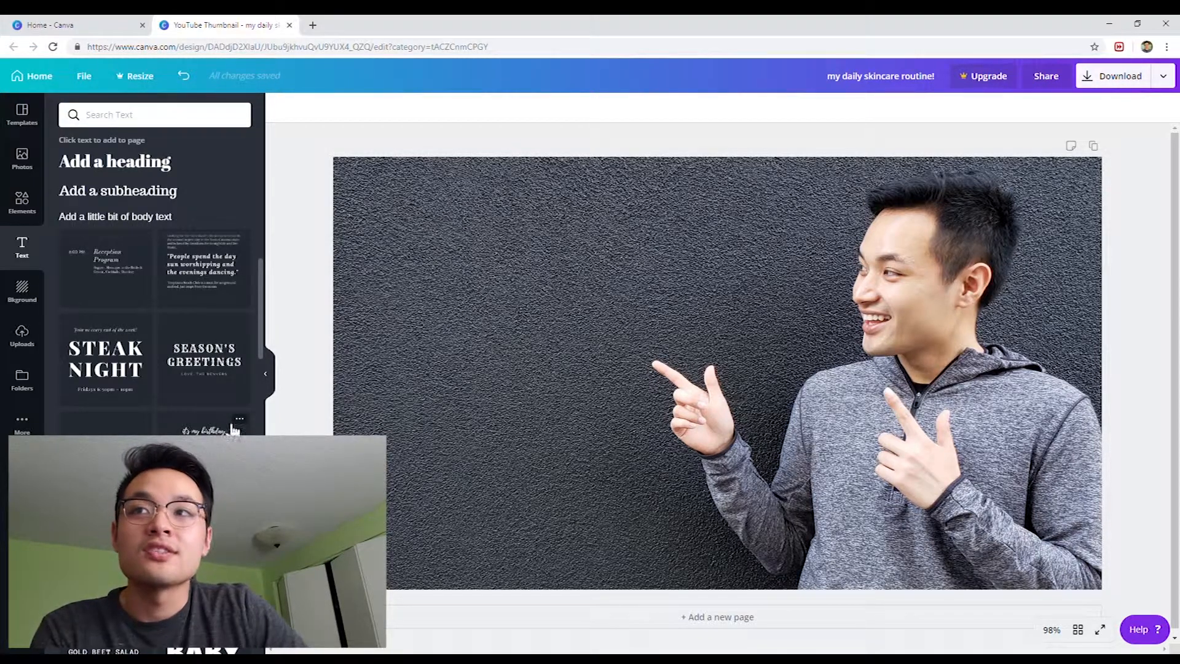
pyautogui.scroll(1, 101, 418)
pyautogui.scroll(1, 102, 418)
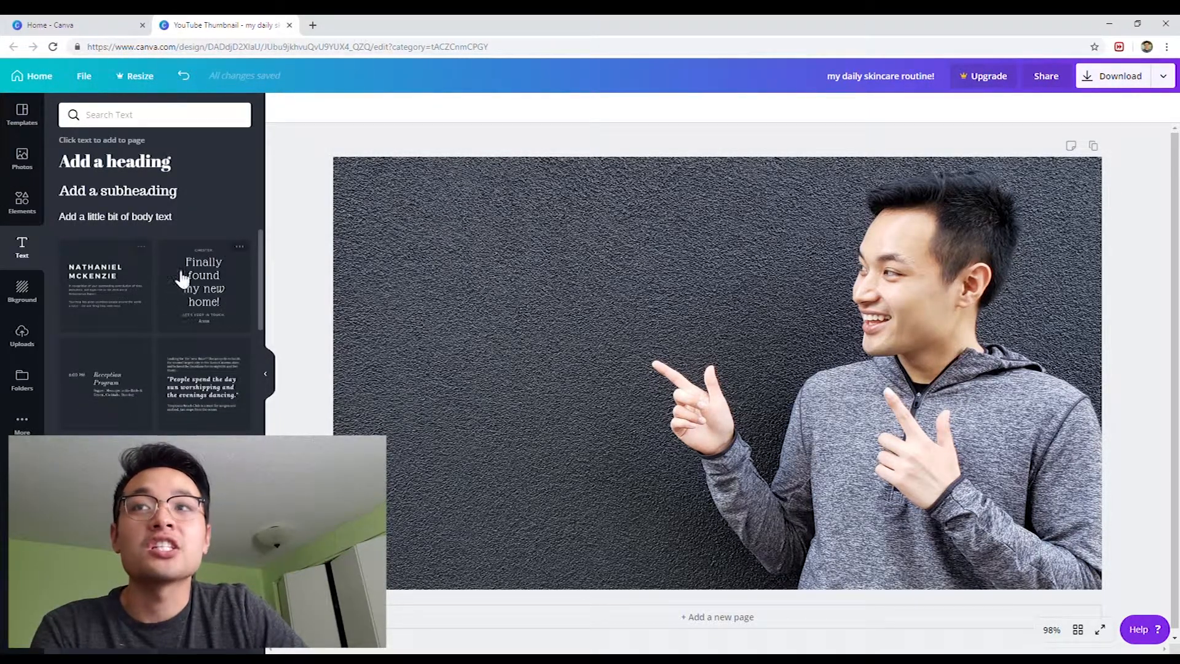
pyautogui.scroll(-4, 164, 326)
pyautogui.scroll(-6, 138, 369)
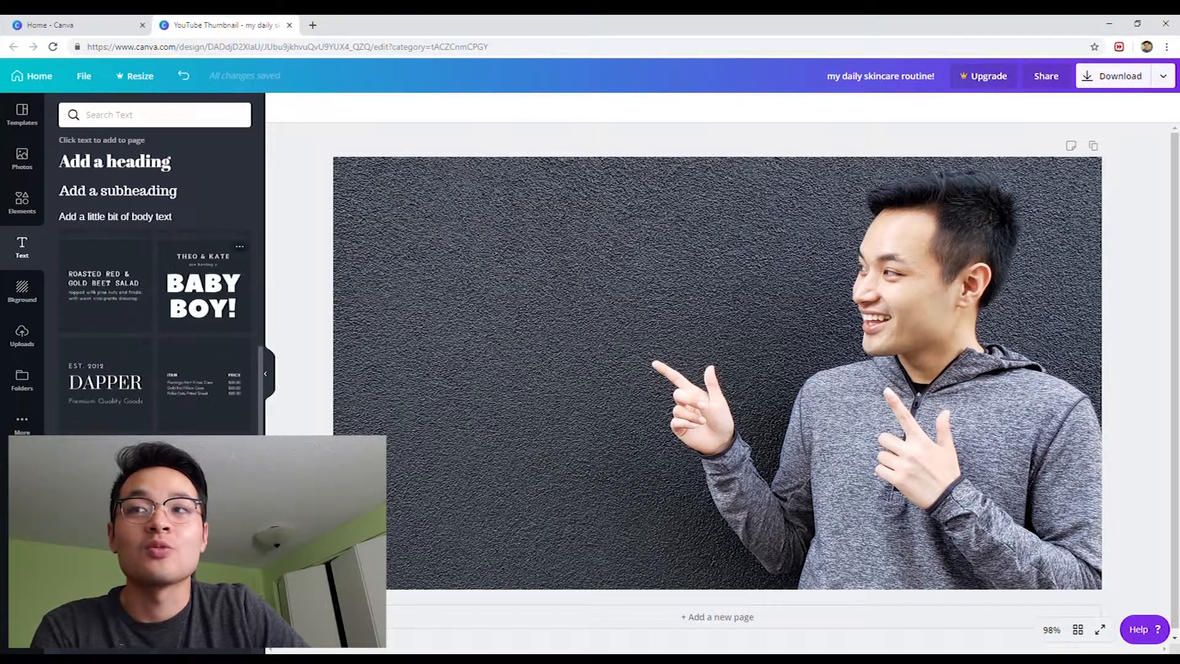
pyautogui.scroll(-3, 119, 369)
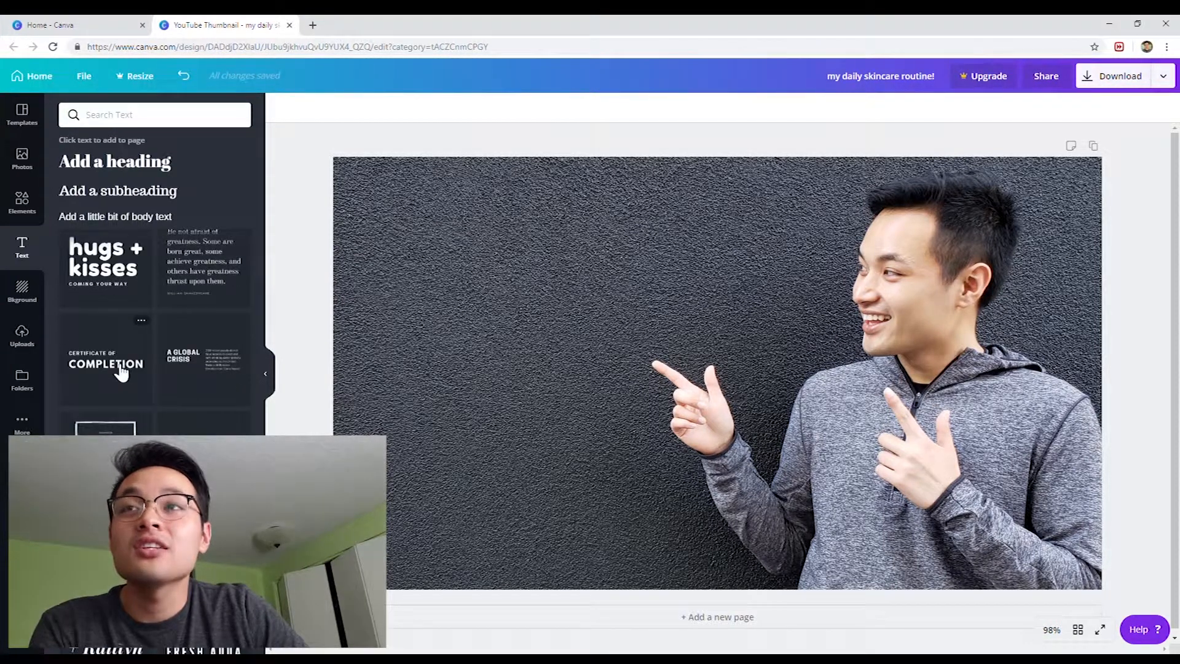
pyautogui.click(102, 392)
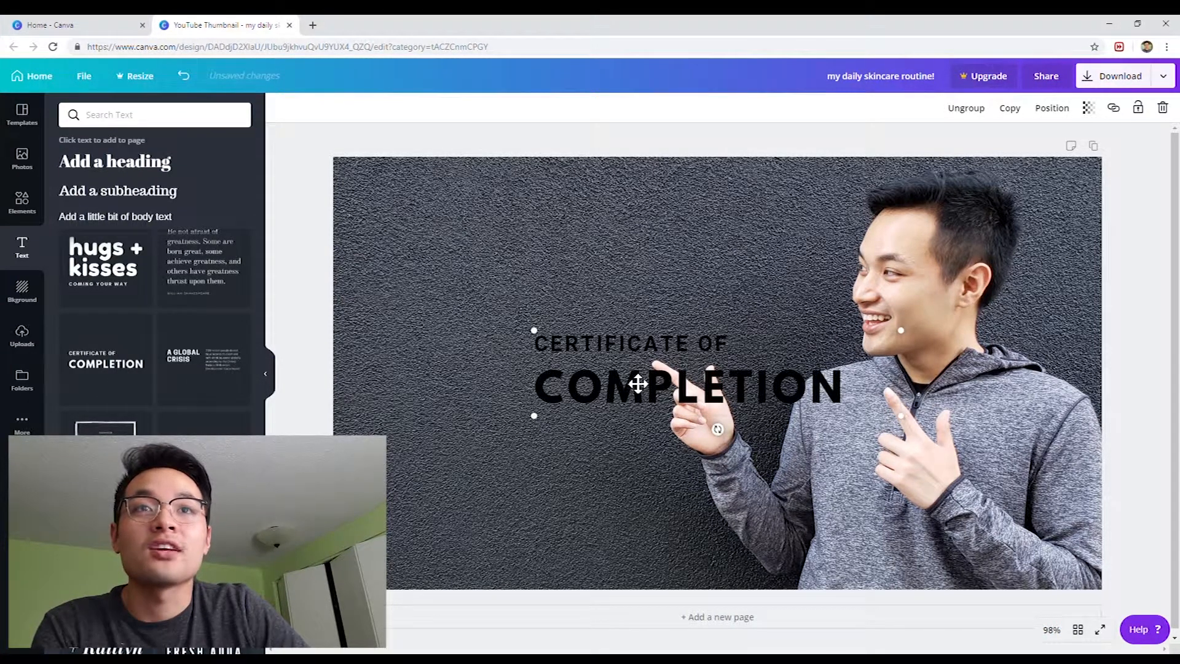
pyautogui.moveTo(680, 342); pyautogui.dragTo(576, 235)
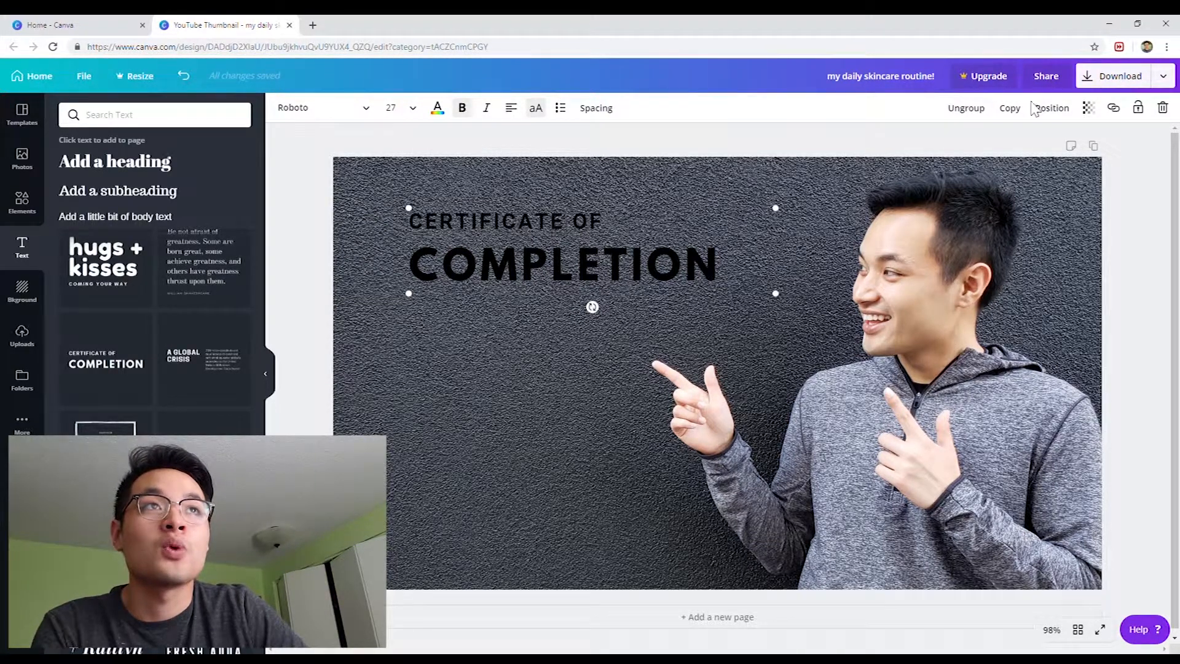
# Ungroup the text combination, move COMPLETION down to mid-height of the canvas and delete the "CERTIFICATE OF" line.
pyautogui.click(983, 114)
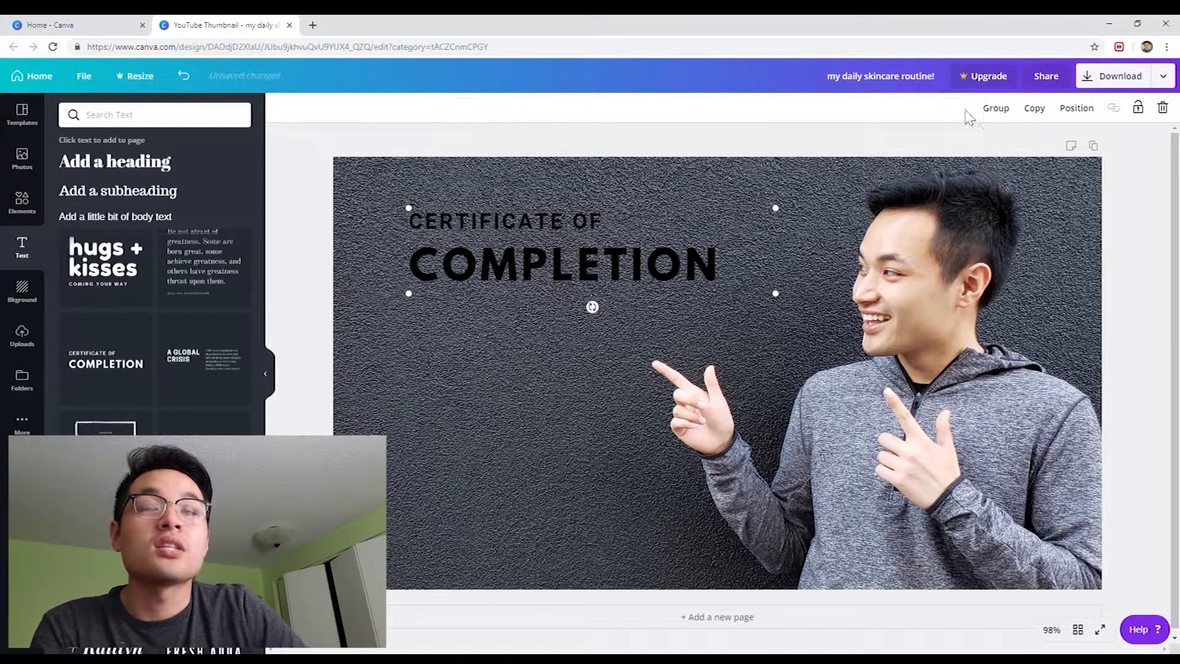
pyautogui.click(520, 425)
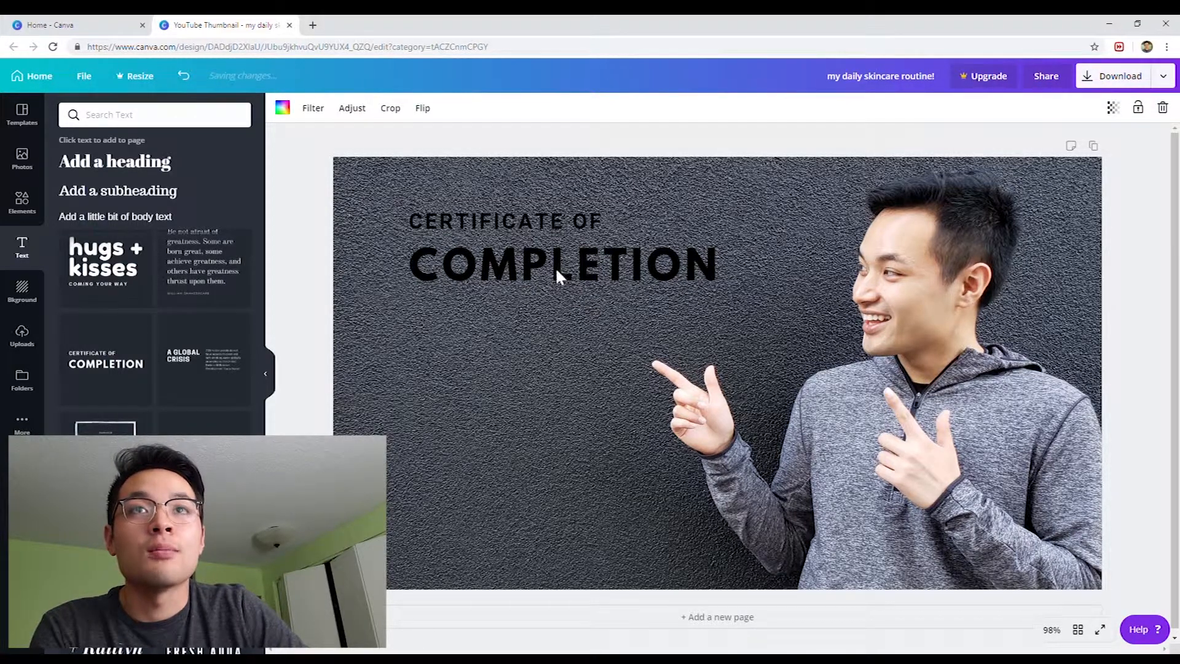
pyautogui.click(566, 274)
pyautogui.moveTo(564, 311); pyautogui.dragTo(544, 395)
pyautogui.moveTo(527, 229); pyautogui.dragTo(558, 498)
pyautogui.press('Delete')
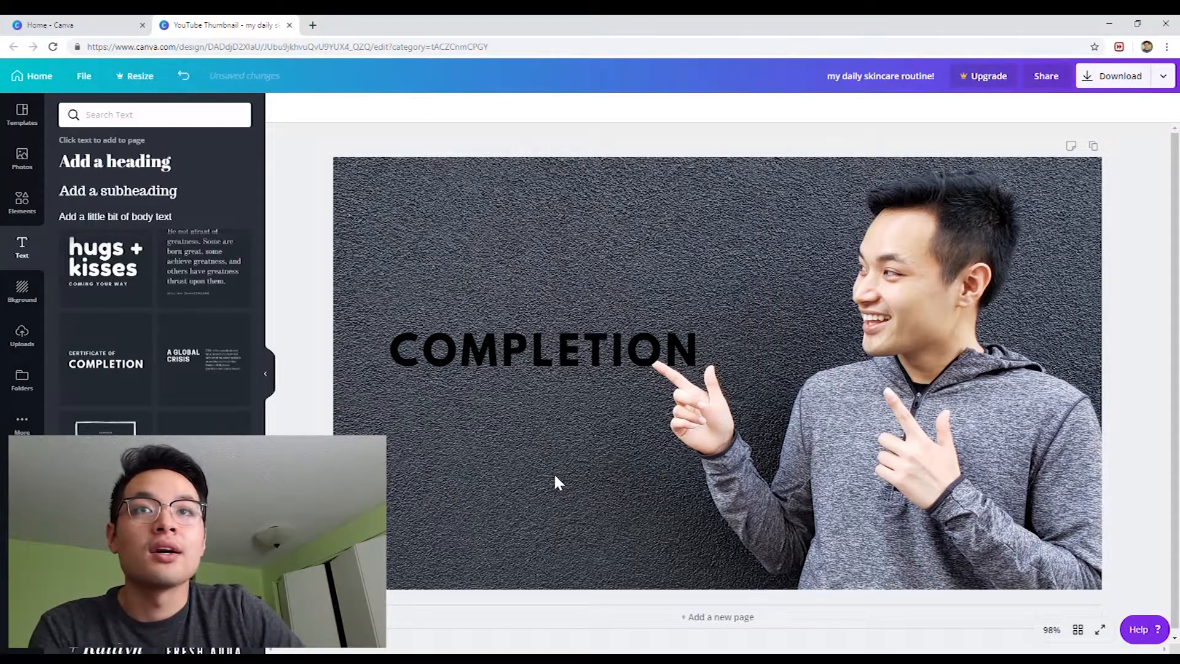
# Replace the COMPLETION text with "CREATE EASY AND SIMPLE YOUTUBE THUMBNAILS IN 2019" and enlarge it to font size 72.
pyautogui.click(515, 355)
pyautogui.moveTo(713, 348); pyautogui.dragTo(387, 357)
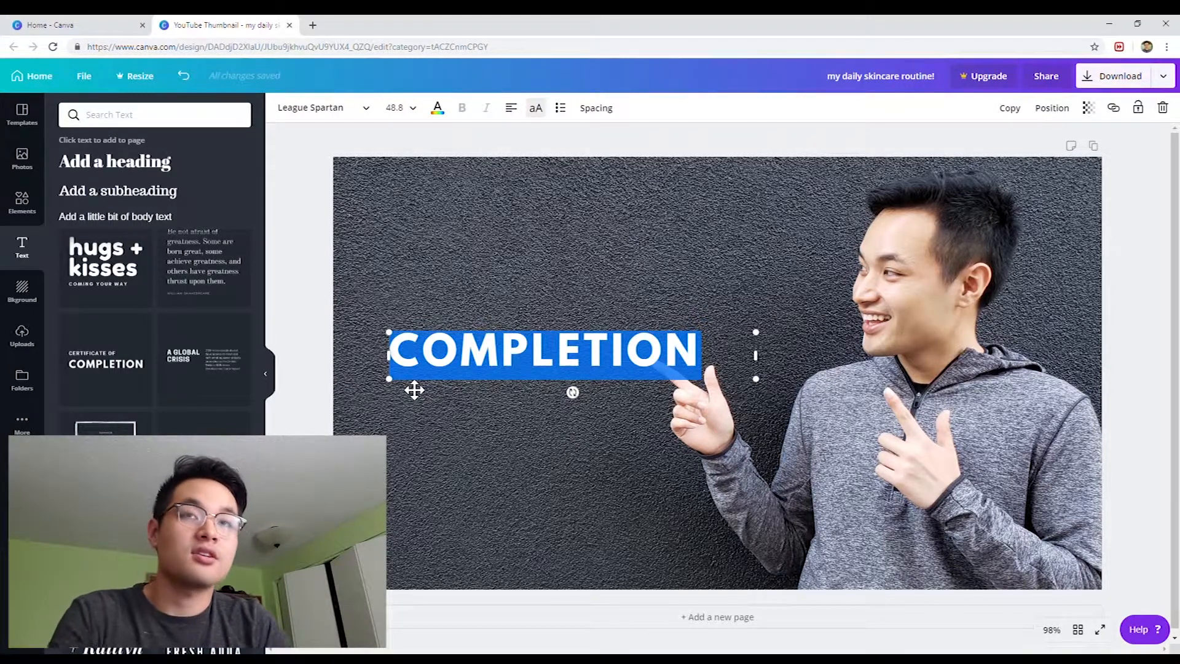
pyautogui.write('CREATE')
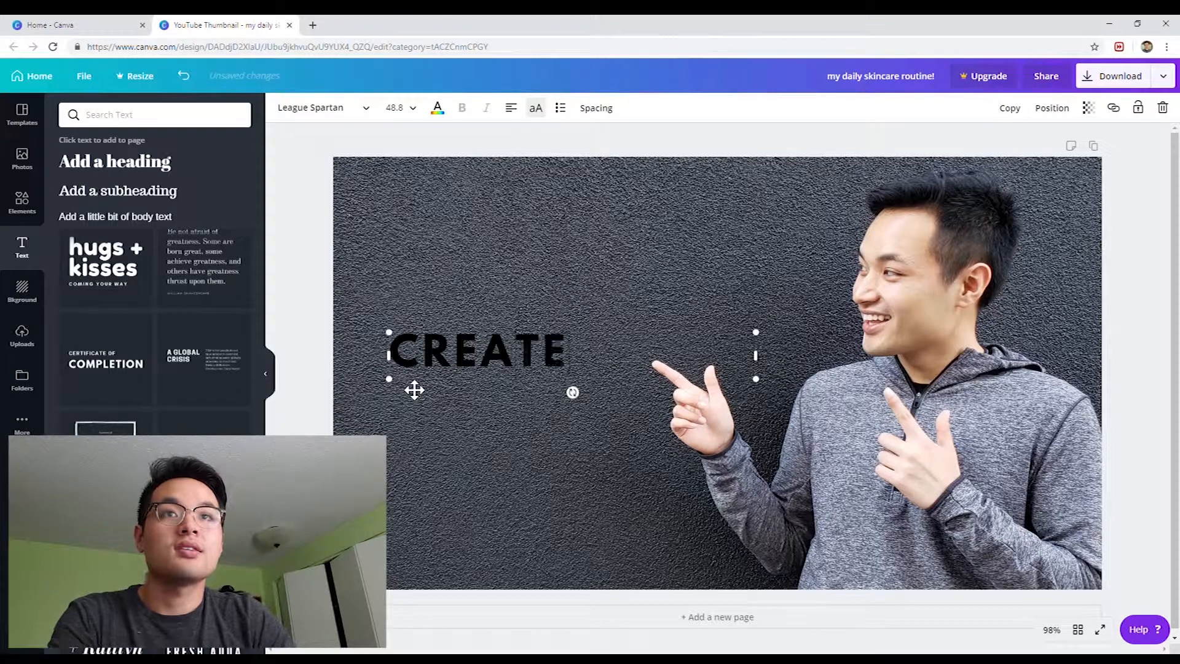
pyautogui.write(' EASY AND')
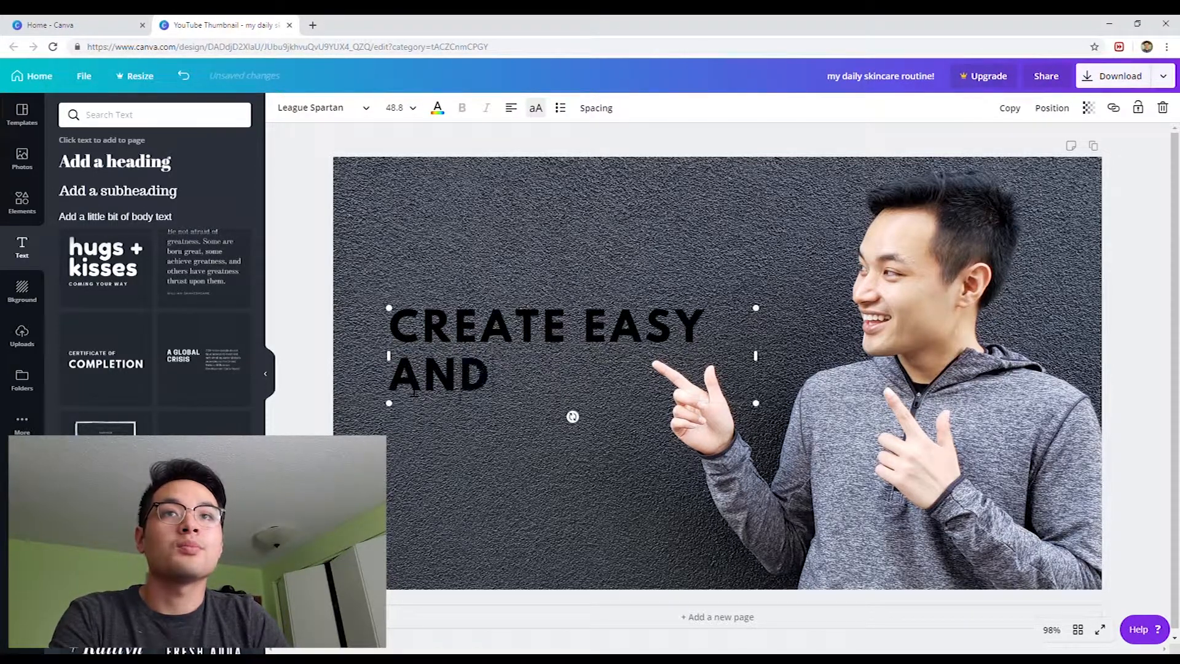
pyautogui.write(' SIMPLE YOUTUBE THU')
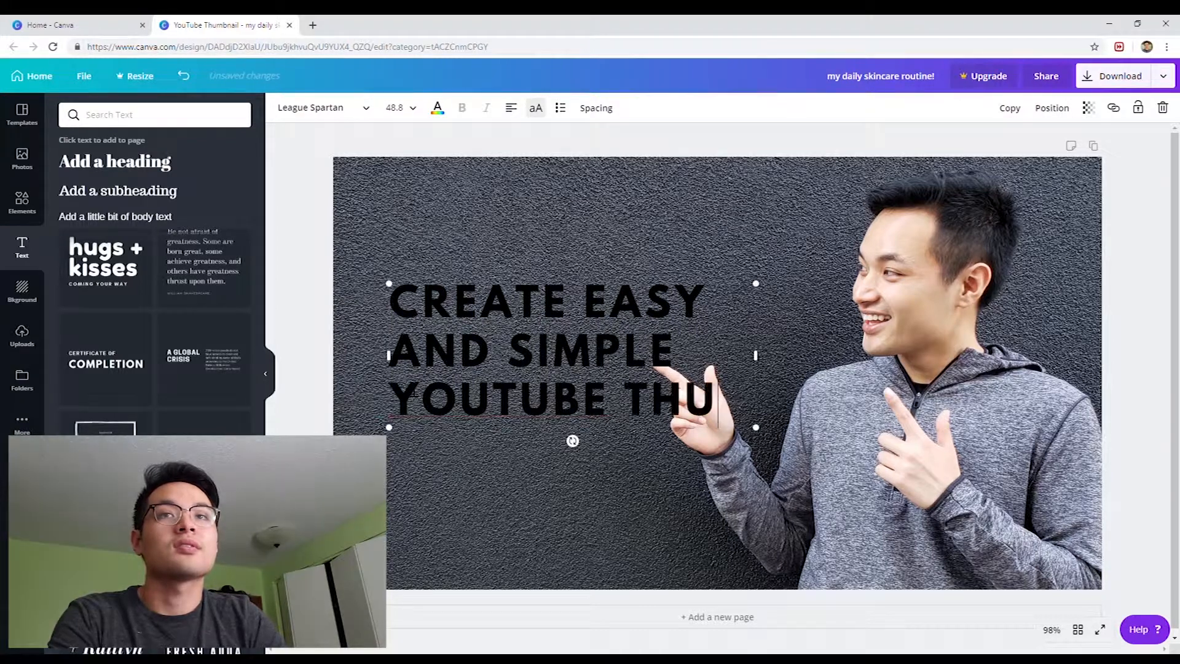
pyautogui.write('MBNAILS IN 201')
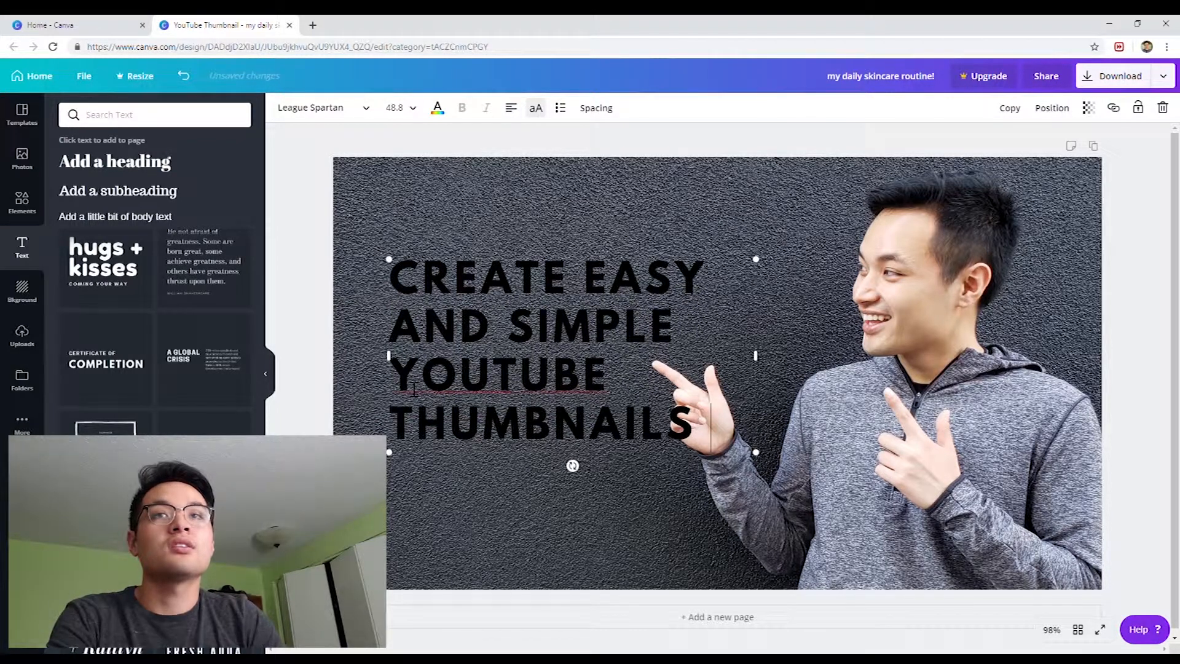
pyautogui.write('9')
pyautogui.hotkey('ctrl', 'shift', '.')
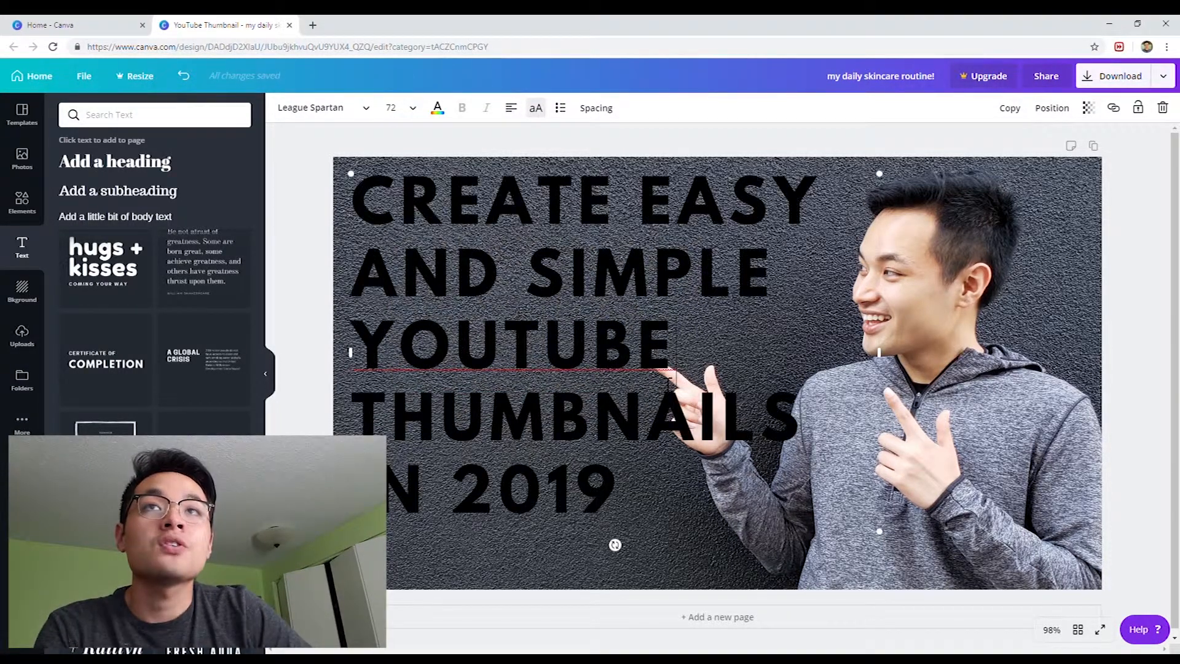
# Change the colour of the entire title text to white and deselect it.
pyautogui.hotkey('ctrl', 'a')
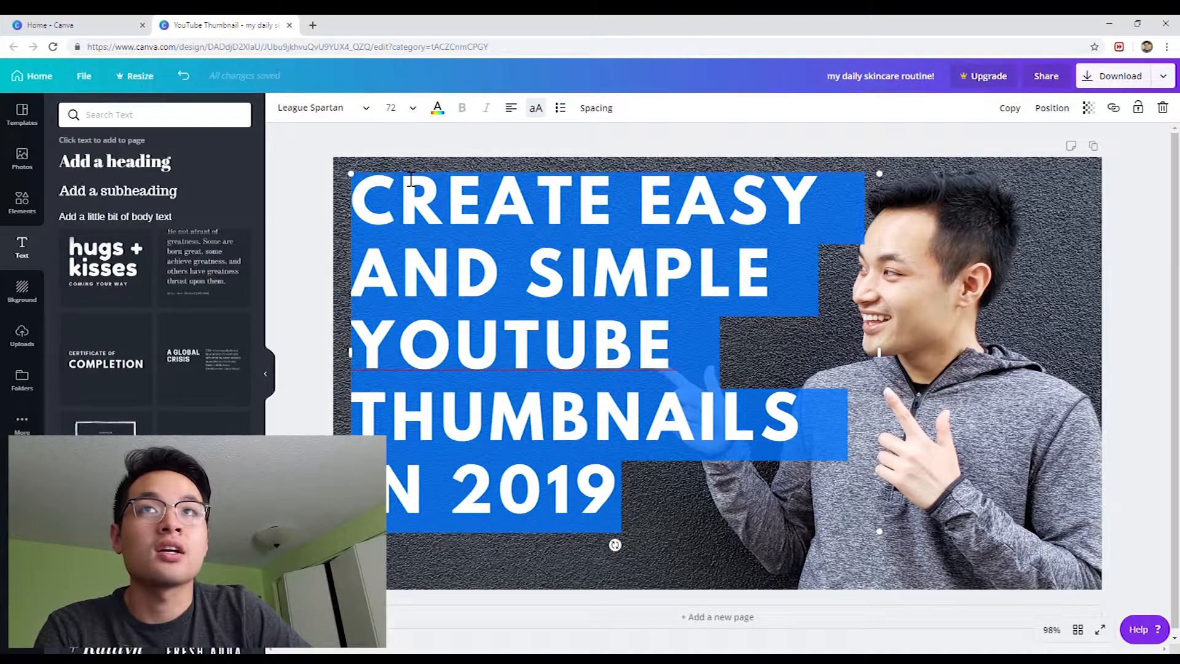
pyautogui.click(439, 109)
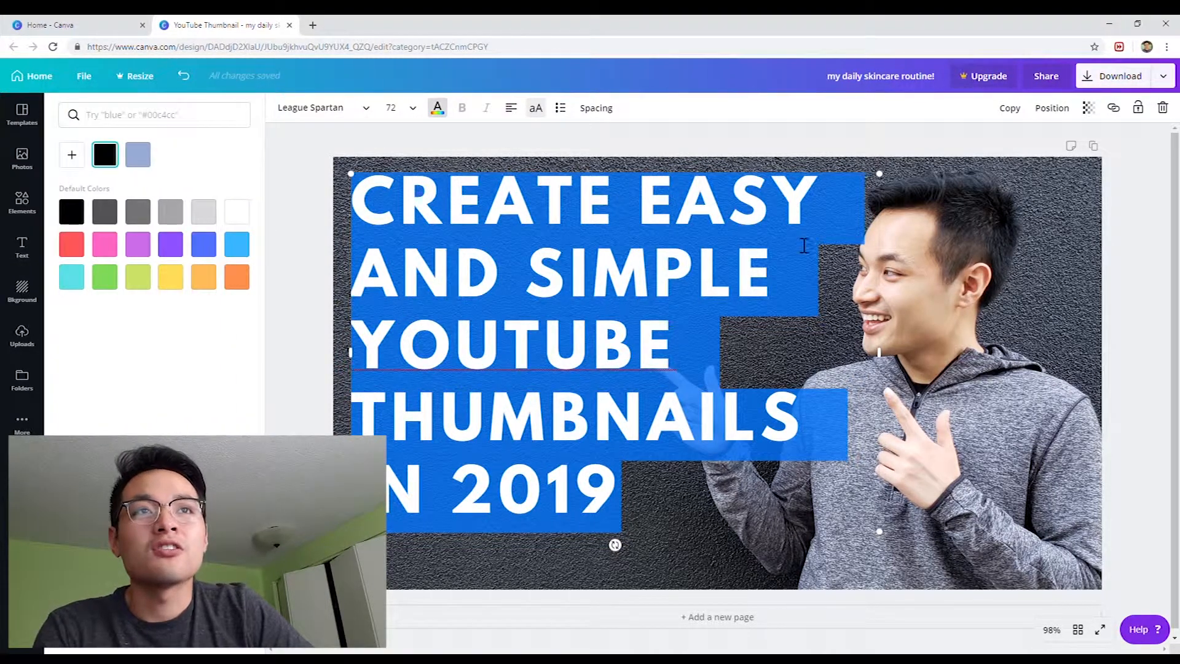
pyautogui.click(236, 211)
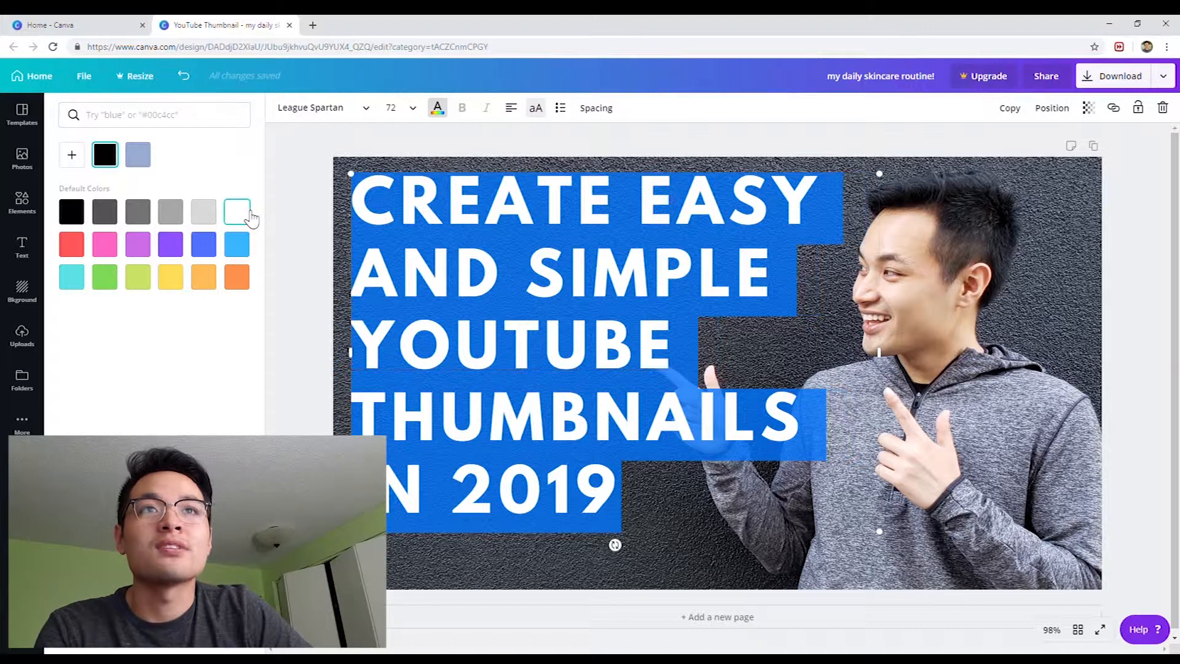
pyautogui.click(797, 280)
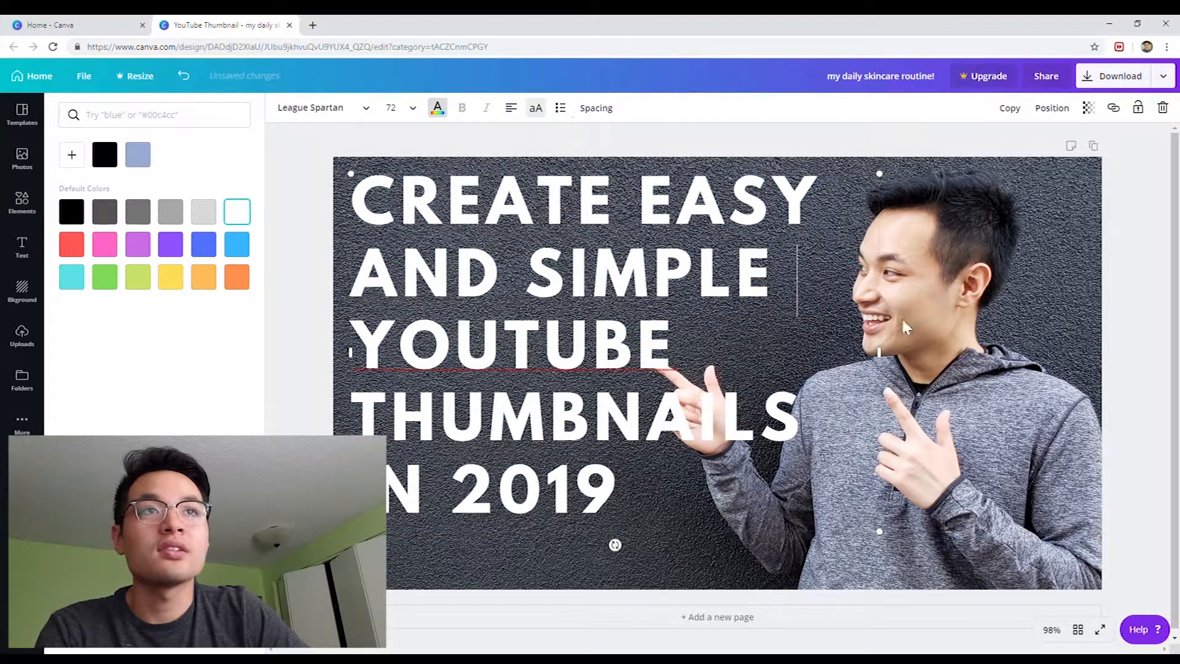
pyautogui.click(1027, 301)
pyautogui.click(1159, 321)
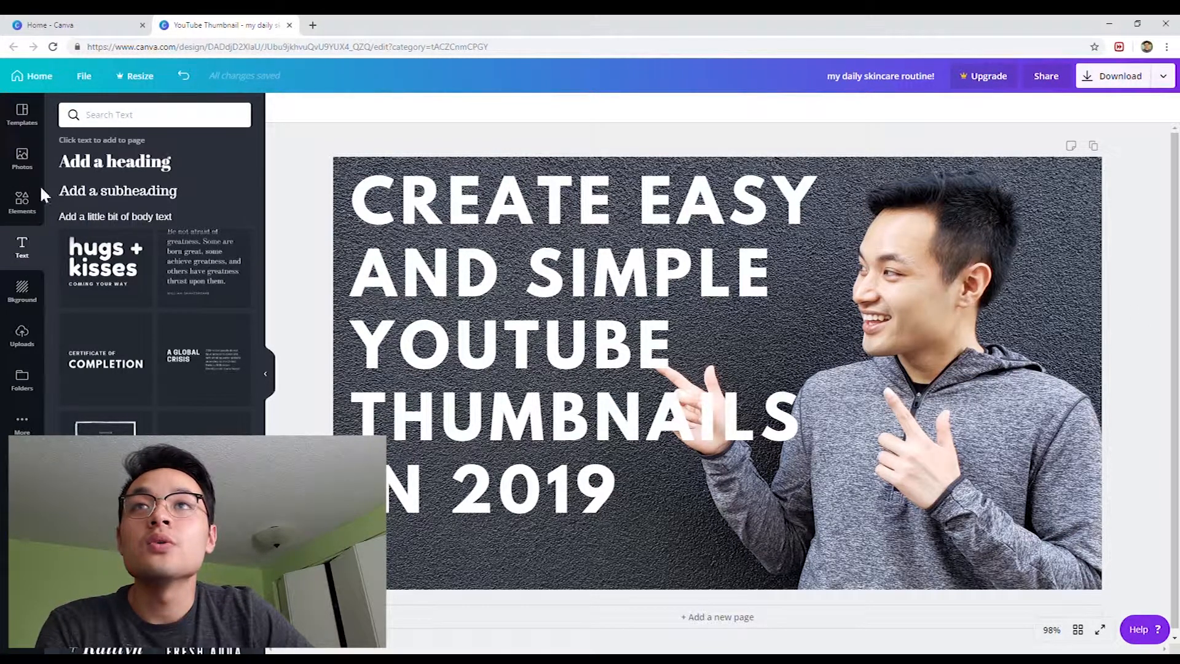
# Add a square shape, colour it light blue and fit it as a bar behind the CREATE EASY line.
pyautogui.click(36, 206)
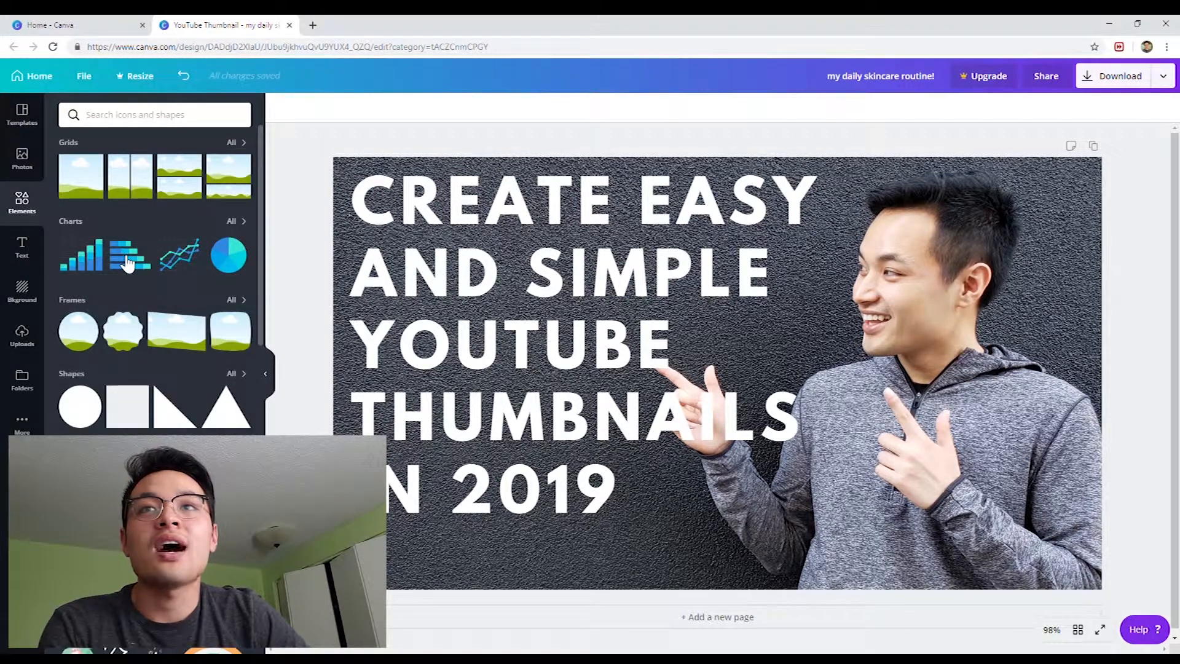
pyautogui.scroll(-2, 135, 264)
pyautogui.scroll(1, 148, 245)
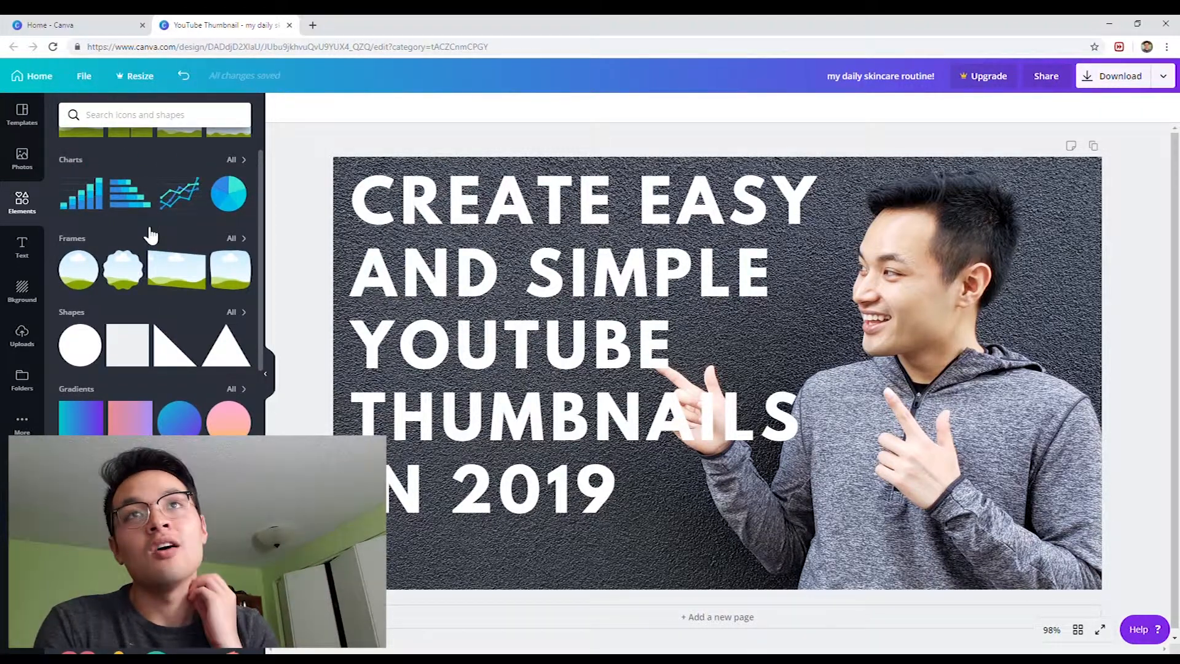
pyautogui.click(143, 350)
pyautogui.moveTo(795, 372); pyautogui.dragTo(621, 340)
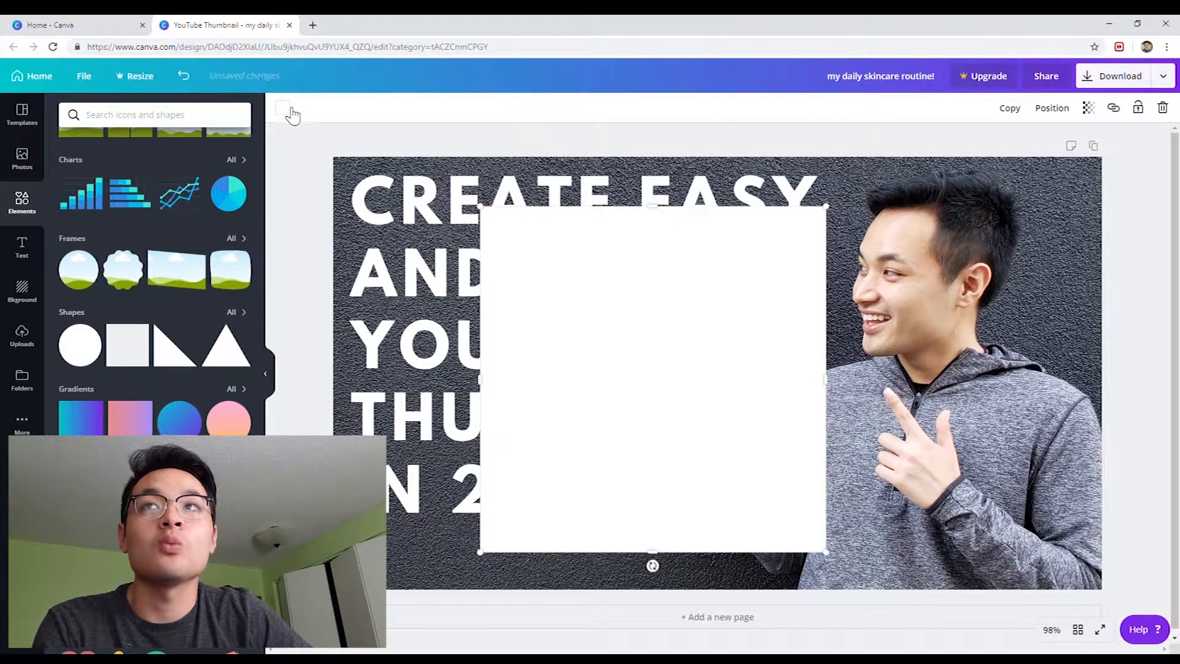
pyautogui.click(284, 109)
pyautogui.click(235, 243)
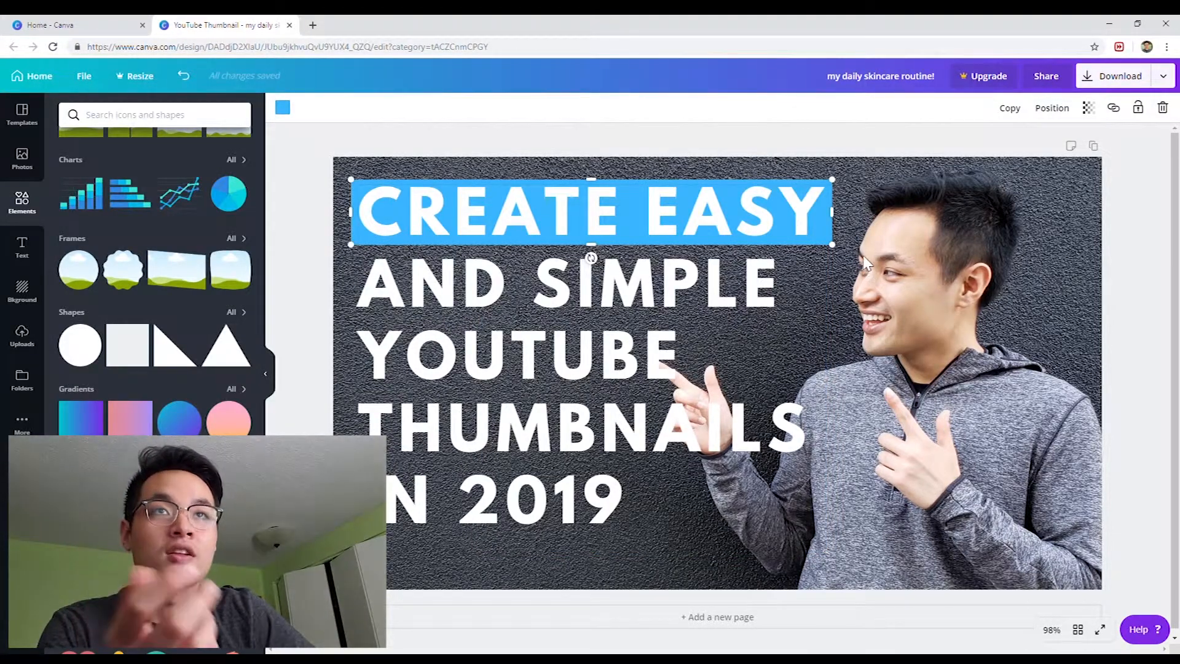
# Move the title text down so that its first line sits below the blue bar.
pyautogui.click(987, 274)
pyautogui.click(625, 198)
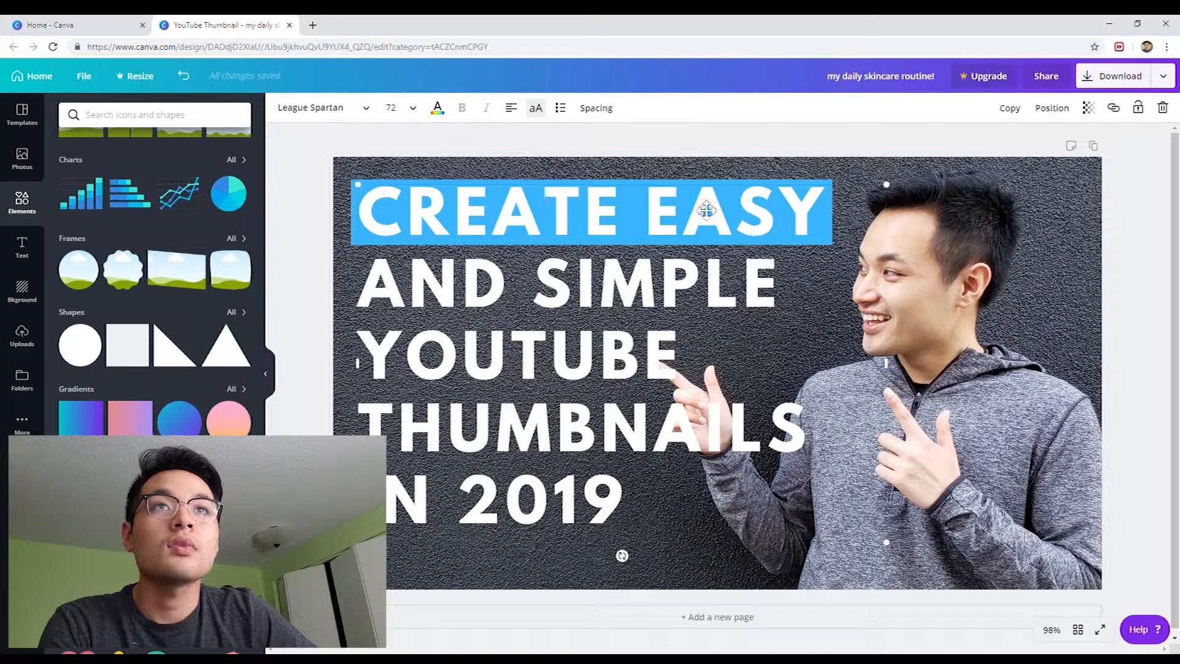
pyautogui.hotkey('shift', 'Down')
pyautogui.hotkey('shift', 'Down')
pyautogui.hotkey('shift', 'Down')
pyautogui.hotkey('shift', 'Down')
pyautogui.hotkey('shift', 'Down')
pyautogui.hotkey('shift', 'Down')
pyautogui.hotkey('shift', 'Down')
pyautogui.hotkey('shift', 'Down')
pyautogui.hotkey('shift', 'Down')
pyautogui.hotkey('shift', 'Left')
# Paste three copies of the blue bar and arrange the bars behind the CREATE, YOUTUBE and THUMBNAILS lines.
pyautogui.click(745, 203)
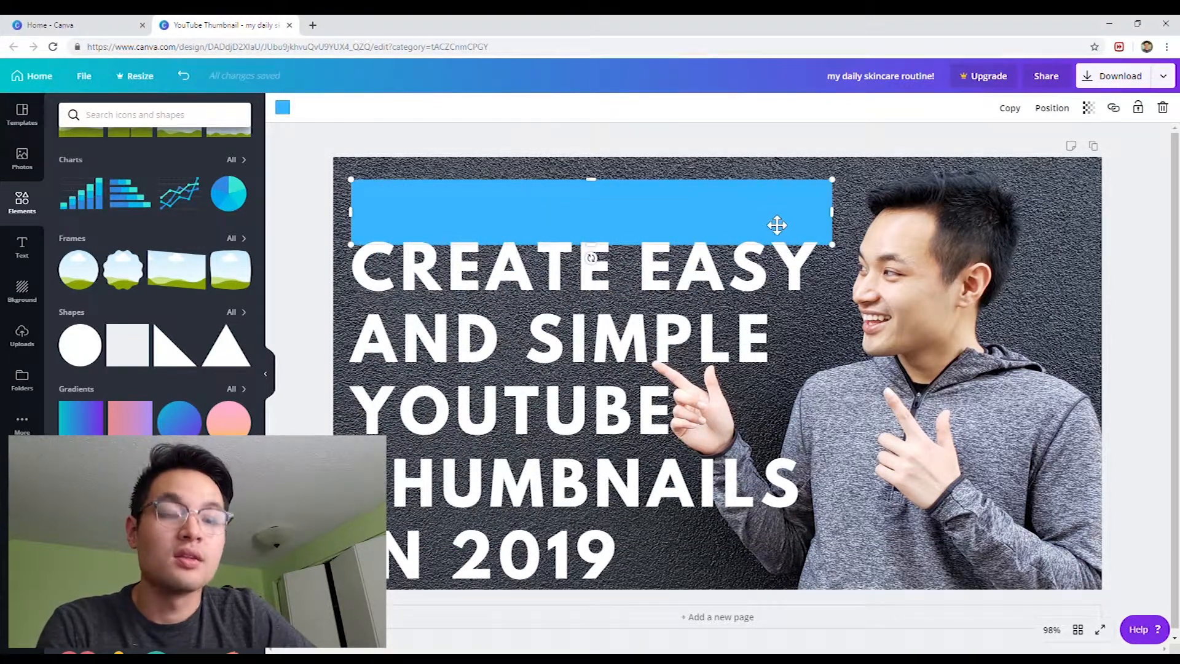
pyautogui.hotkey('ctrl', 'c')
pyautogui.click(1029, 287)
pyautogui.hotkey('ctrl', 'v')
pyautogui.moveTo(751, 221); pyautogui.dragTo(878, 348)
pyautogui.hotkey('ctrl', 'v')
pyautogui.moveTo(766, 234); pyautogui.dragTo(848, 443)
pyautogui.hotkey('ctrl', 'v')
pyautogui.moveTo(763, 246); pyautogui.dragTo(932, 564)
pyautogui.click(730, 229)
pyautogui.moveTo(800, 448); pyautogui.dragTo(825, 493)
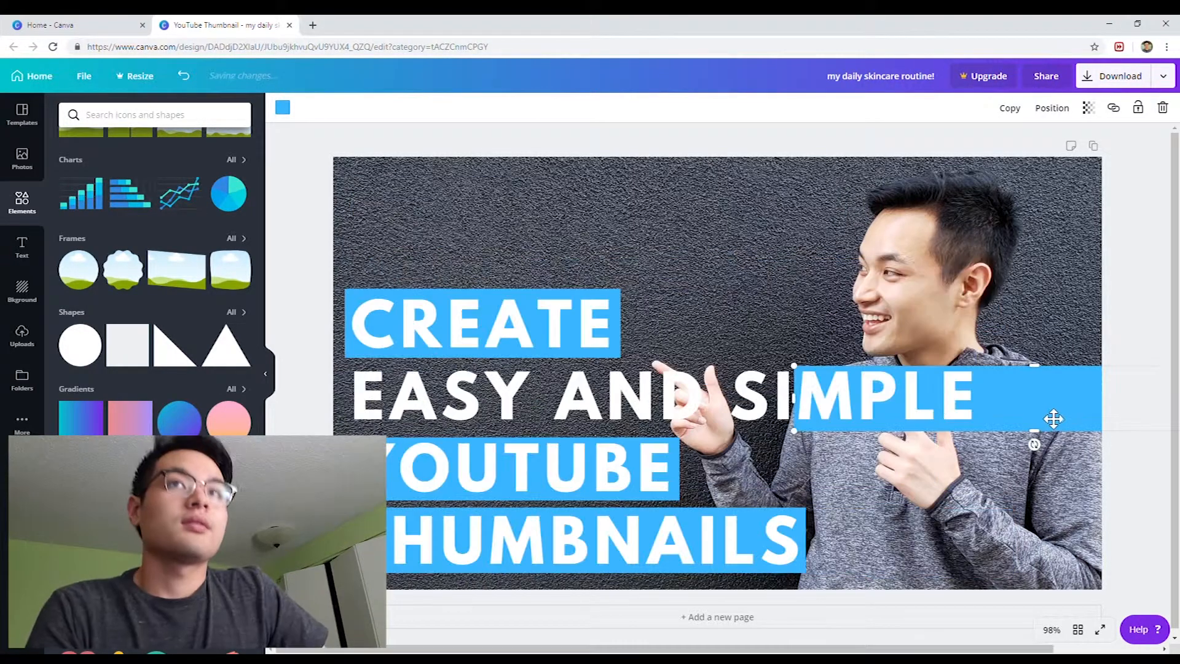
# Move the spare blue bar off the EASY AND SIMPLE line to the empty wall above CREATE.
pyautogui.moveTo(1054, 419); pyautogui.dragTo(751, 250)
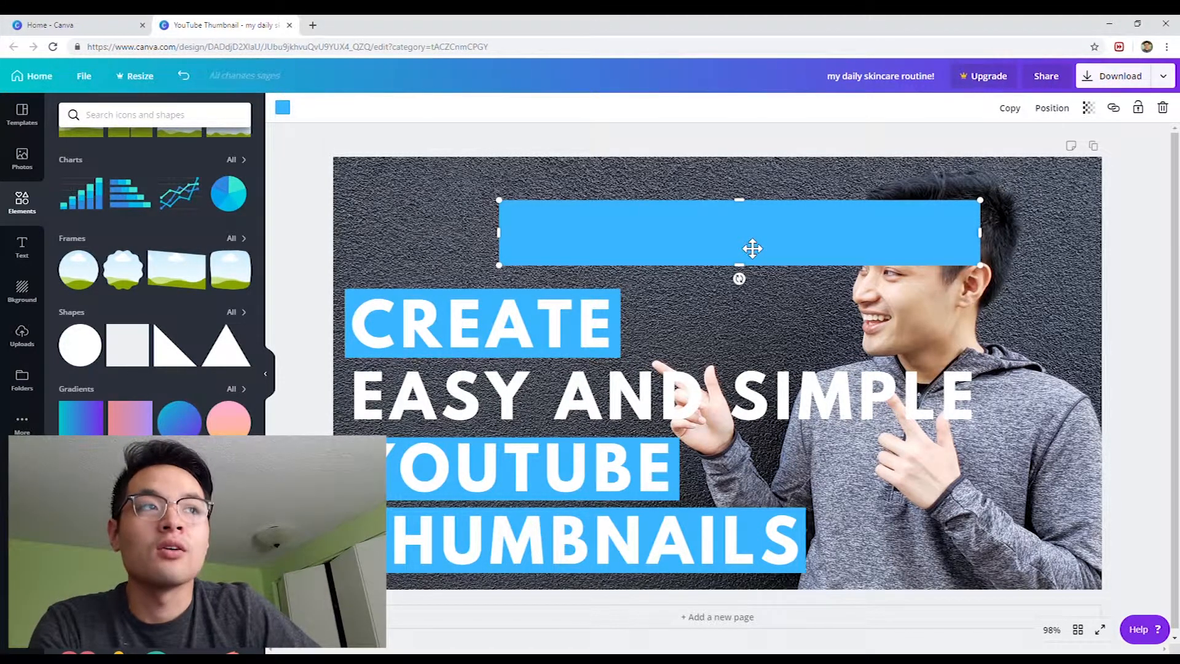
pyautogui.moveTo(868, 228); pyautogui.dragTo(687, 195)
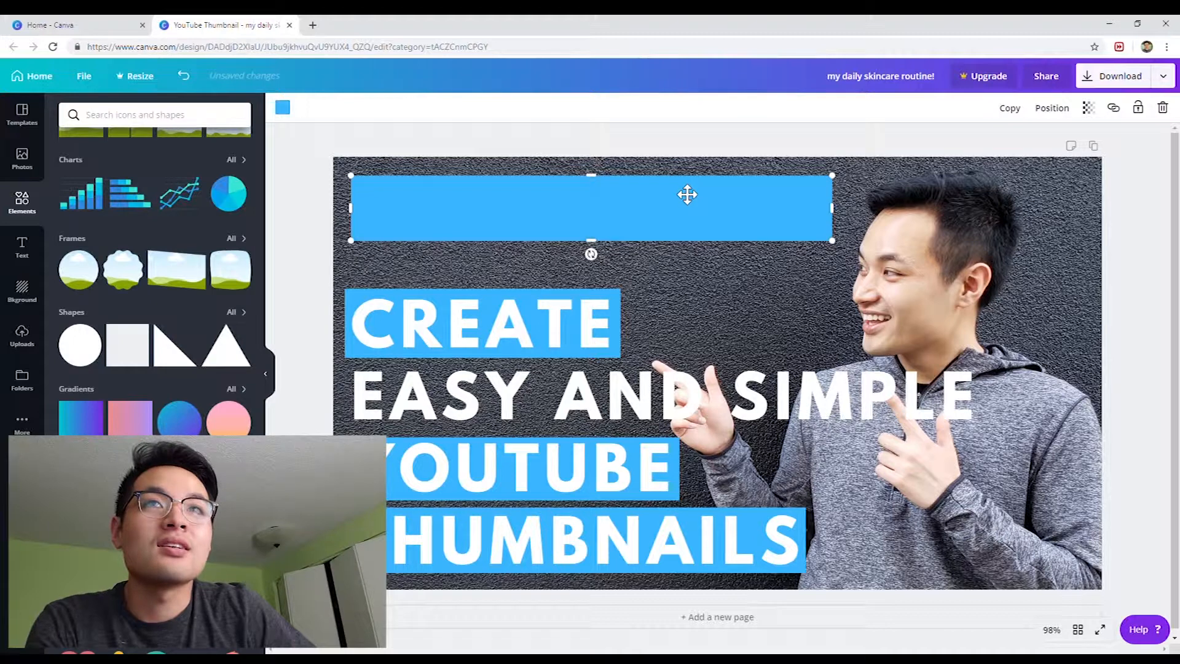
pyautogui.hotkey('ctrl', 'z')
pyautogui.hotkey('ctrl', 'y')
# Recolour the spare bar green and fit it behind the EASY AND SIMPLE line.
pyautogui.click(748, 208)
pyautogui.click(282, 108)
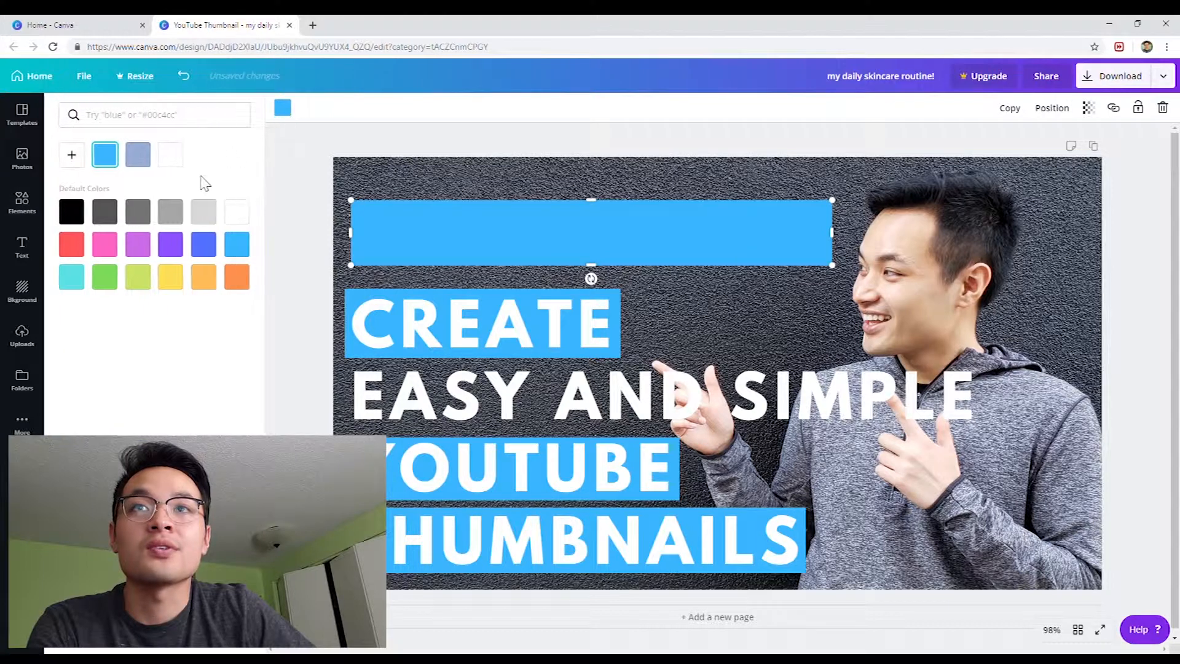
pyautogui.click(105, 278)
pyautogui.moveTo(803, 263); pyautogui.dragTo(980, 399)
pyautogui.click(619, 258)
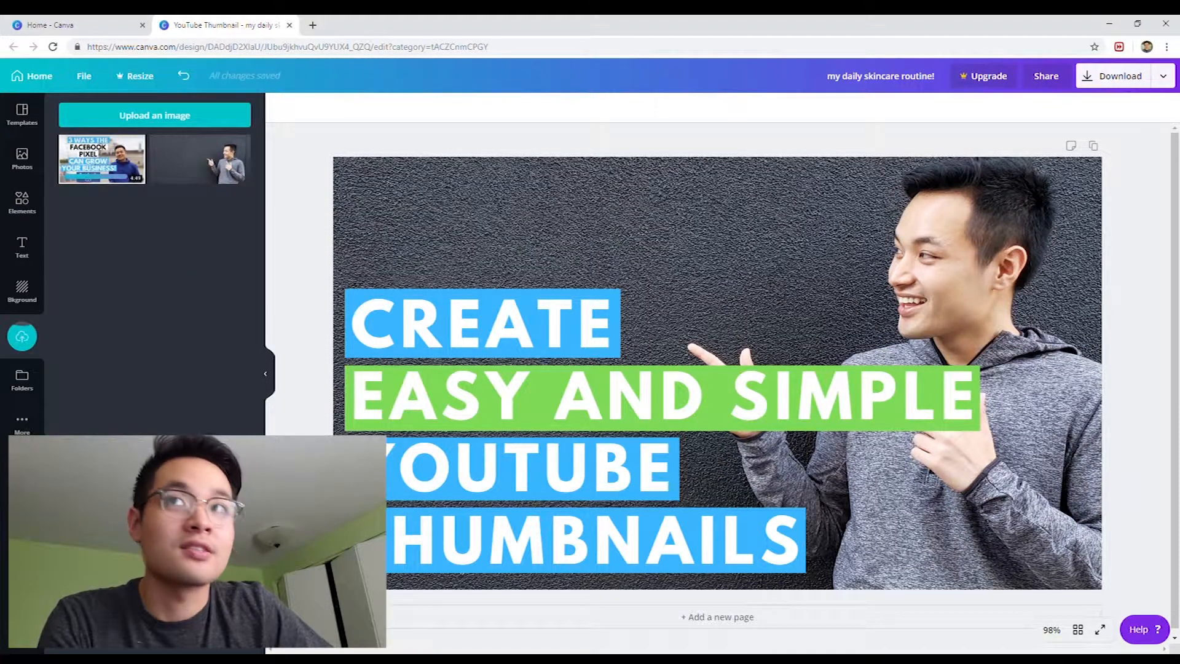
# Upload the Facebook Ads thumbnail image and place it at a small size above the word CREATE.
pyautogui.moveTo(790, 179); pyautogui.dragTo(129, 241)
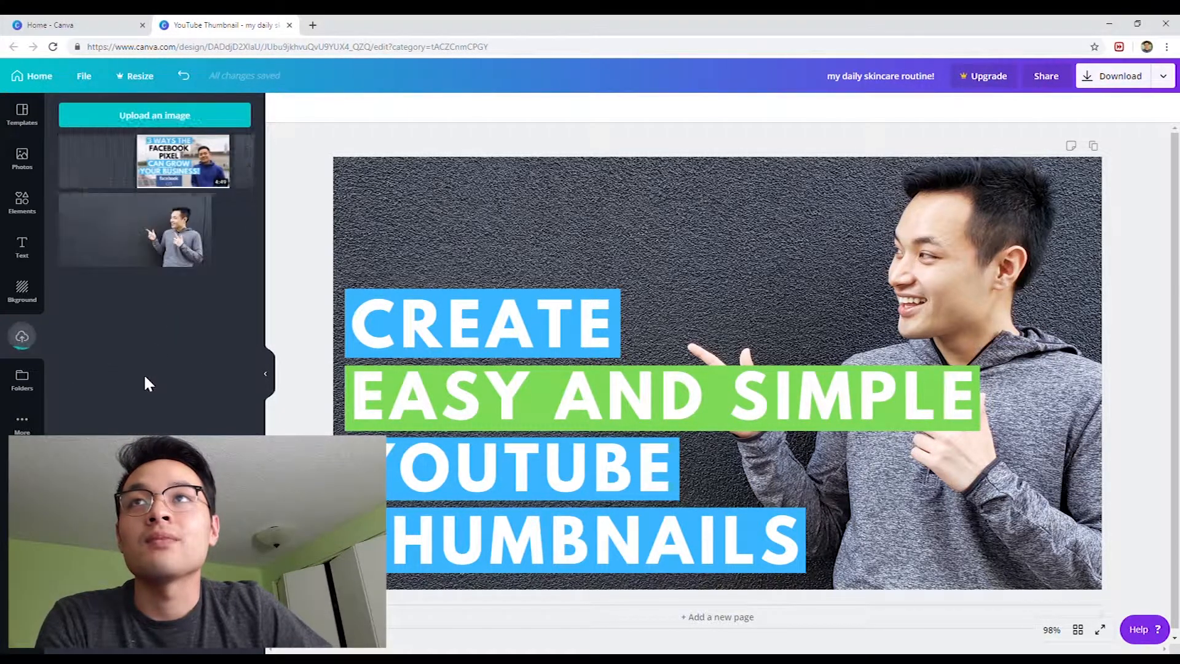
pyautogui.moveTo(123, 179); pyautogui.dragTo(492, 234)
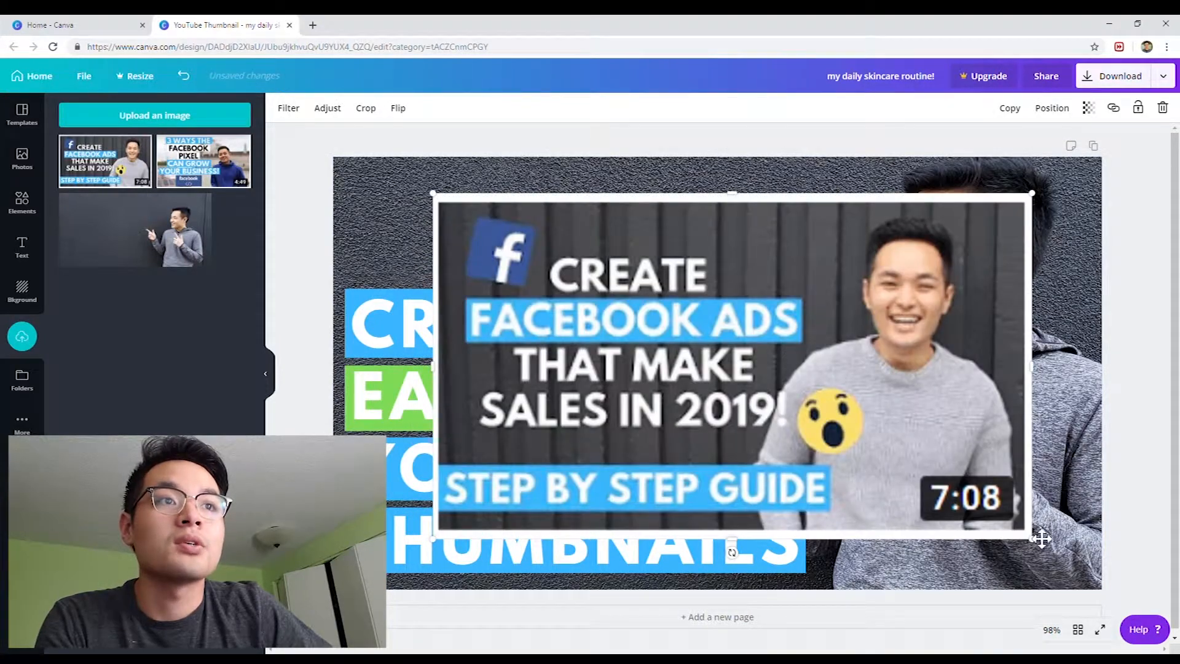
pyautogui.moveTo(1032, 538); pyautogui.dragTo(447, 247)
# Add the Facebook Pixel thumbnail image and shrink it to fit beside the Facebook Ads thumbnail.
pyautogui.moveTo(204, 161); pyautogui.dragTo(971, 433)
pyautogui.moveTo(1067, 486); pyautogui.dragTo(594, 244)
pyautogui.moveTo(737, 326); pyautogui.dragTo(635, 294)
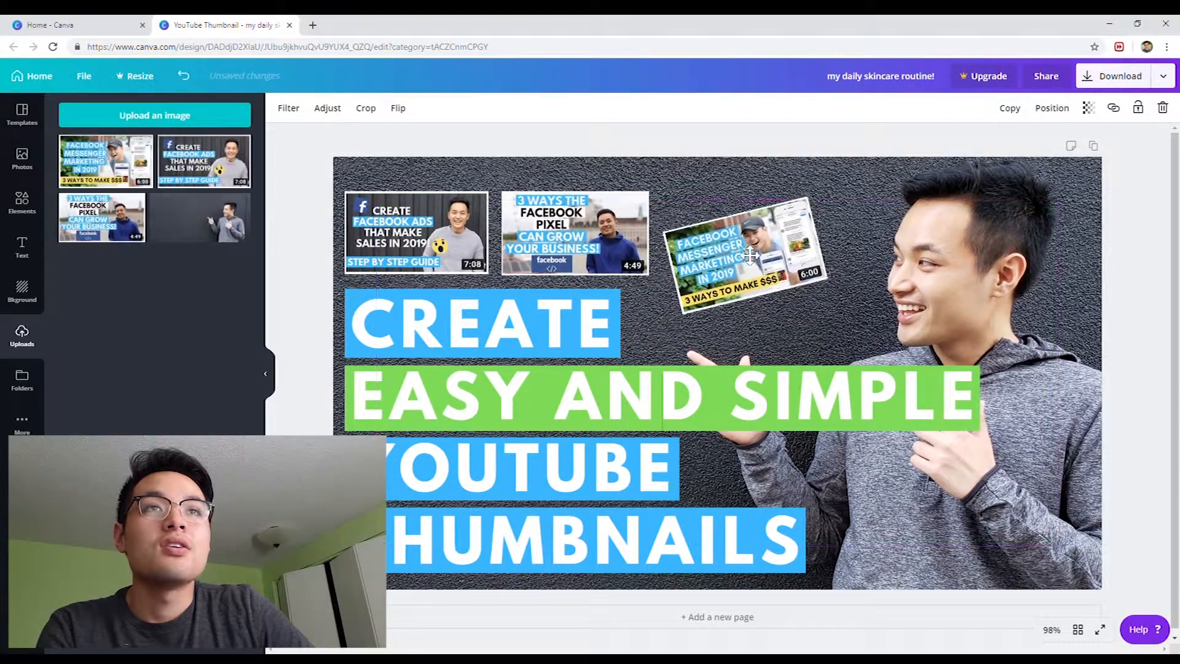
# Shift the Facebook Messenger Marketing and Facebook Pixel thumbnails towards the man and enlarge the Pixel one.
pyautogui.moveTo(740, 252); pyautogui.dragTo(789, 289)
pyautogui.moveTo(618, 230); pyautogui.dragTo(706, 229)
pyautogui.moveTo(594, 195); pyautogui.dragTo(563, 174)
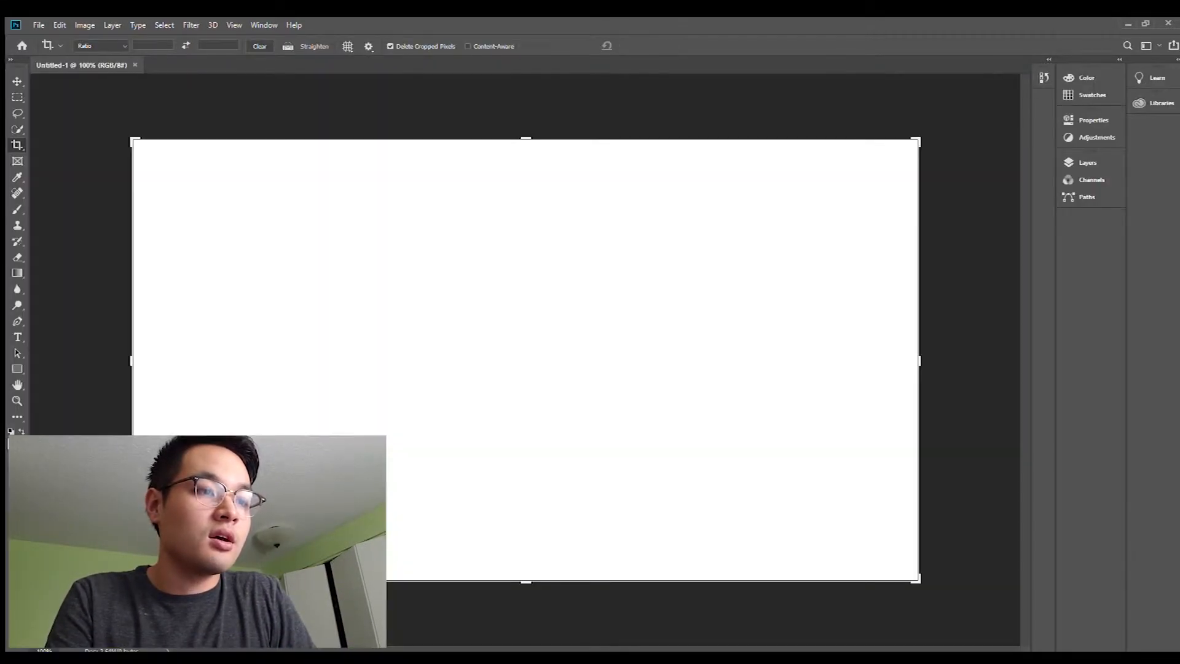
pyautogui.click(960, 412)
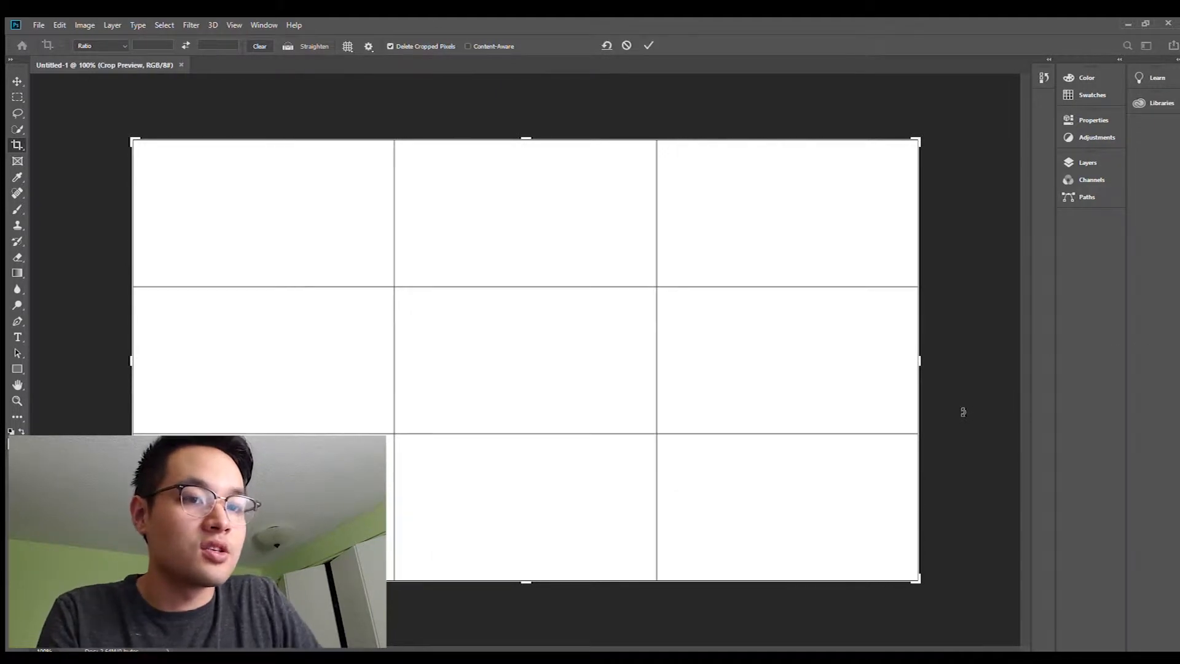
pyautogui.click(959, 370)
pyautogui.press('Return')
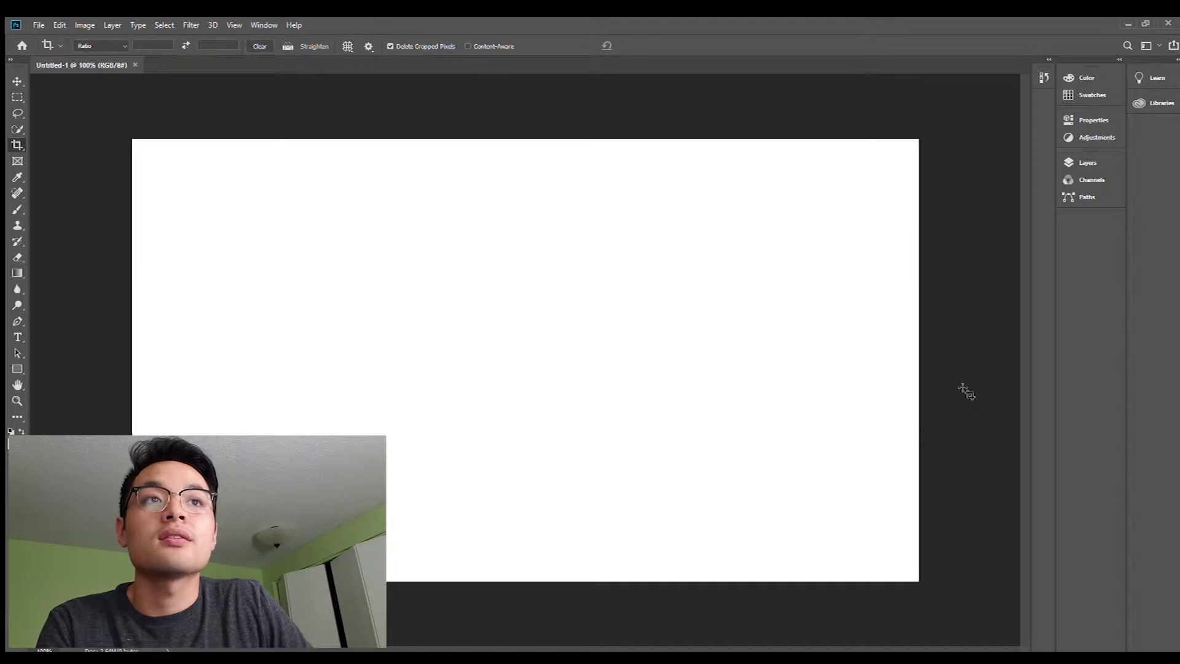
# Place the portrait photo with the dark wall onto the blank white document.
pyautogui.moveTo(1179, 309); pyautogui.dragTo(505, 309)
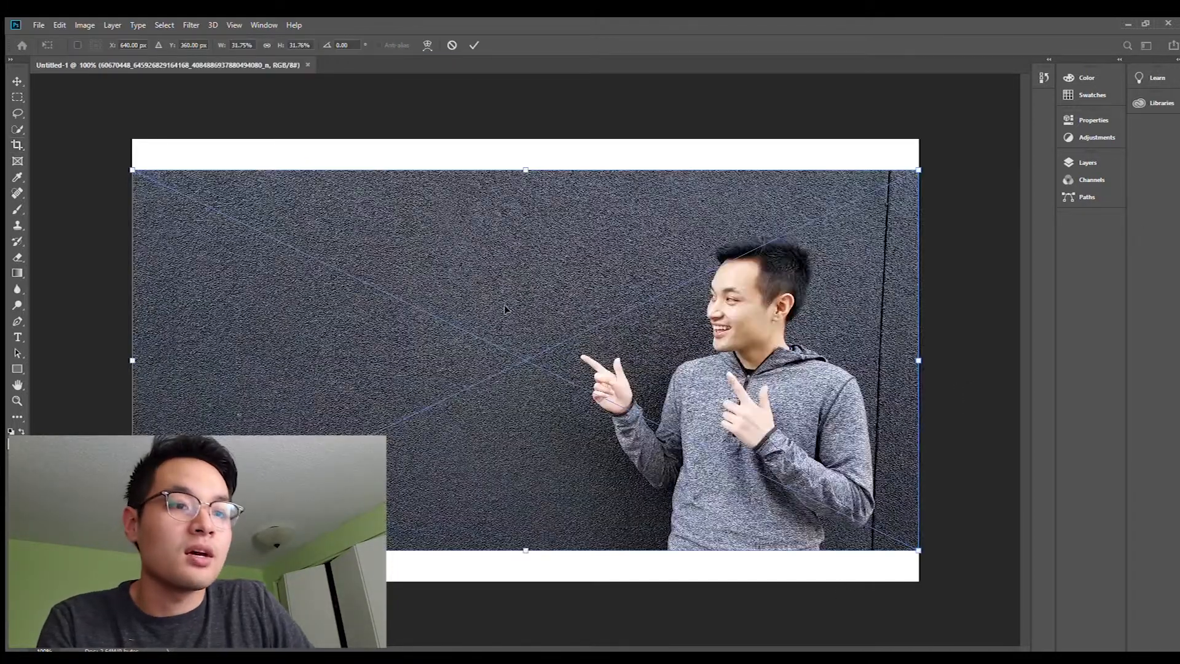
pyautogui.press('c')
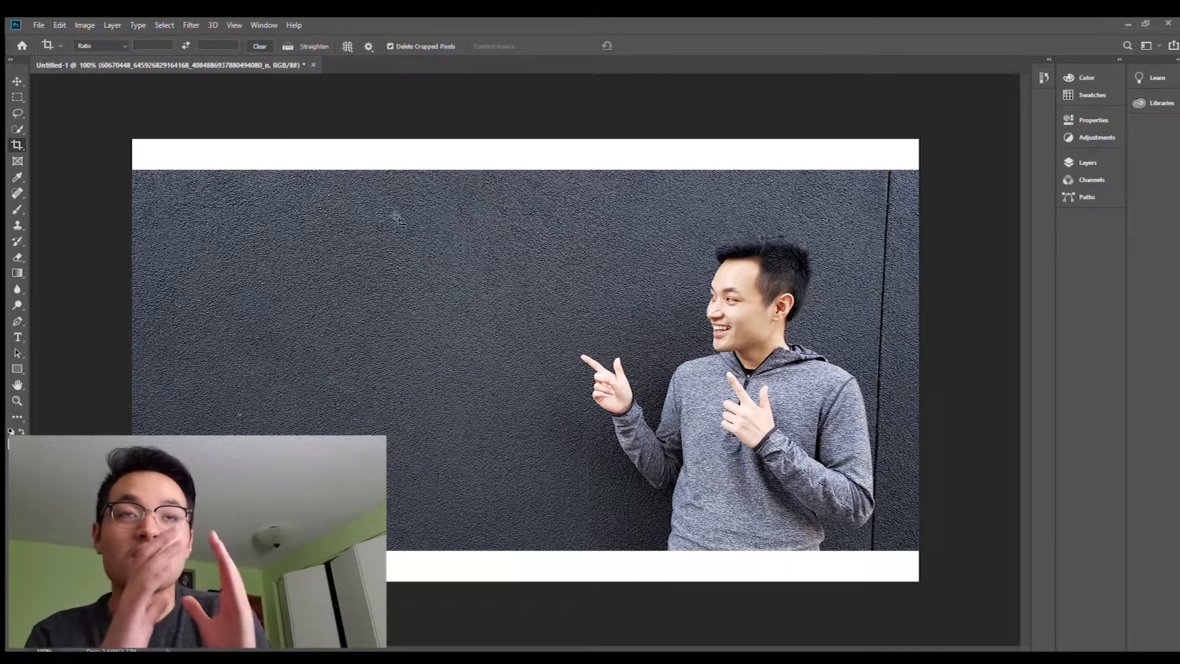
pyautogui.click(670, 221)
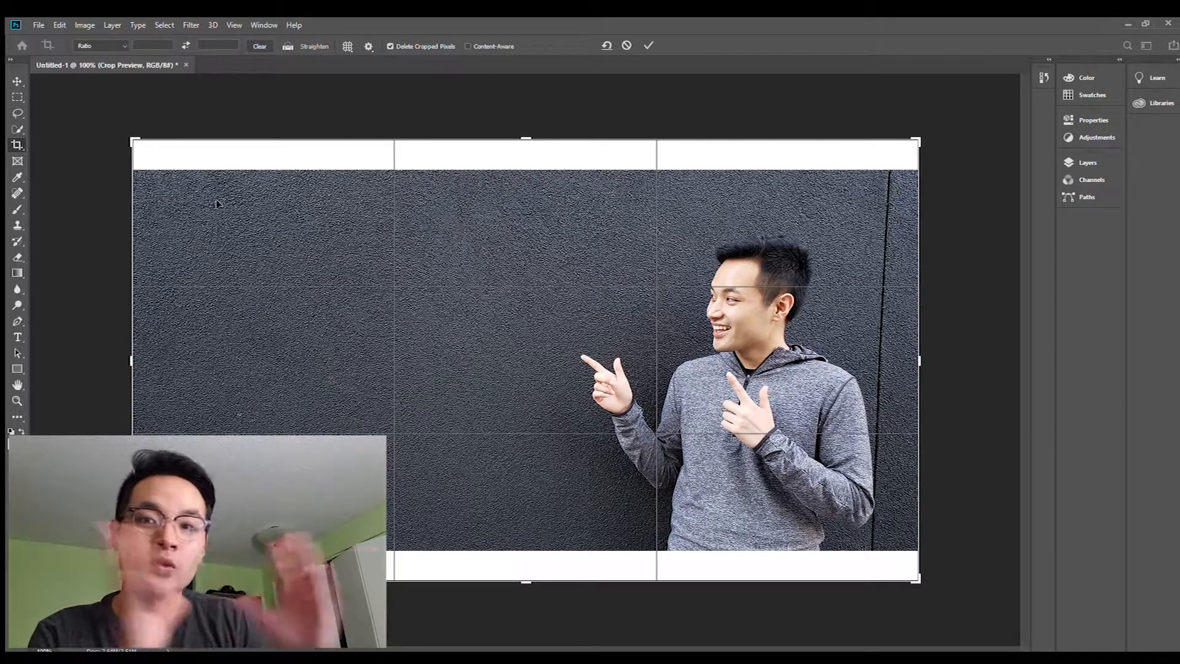
pyautogui.press('Return')
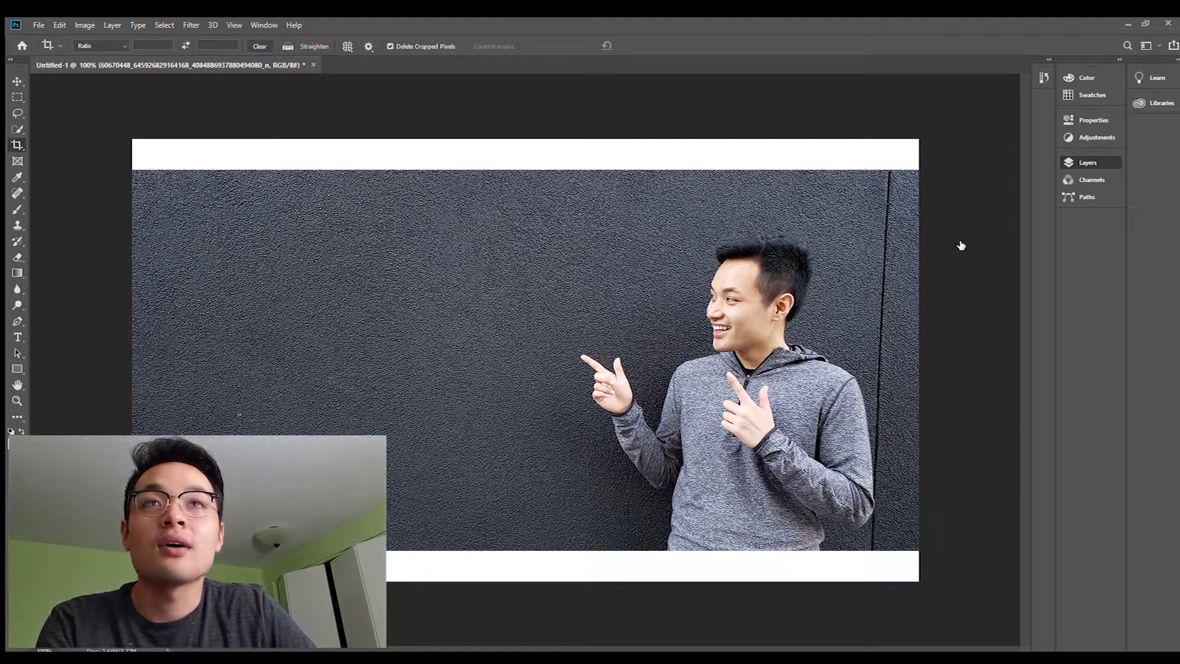
# Select the man's head, torso and arms with the Quick Selection tool.
pyautogui.click(18, 95)
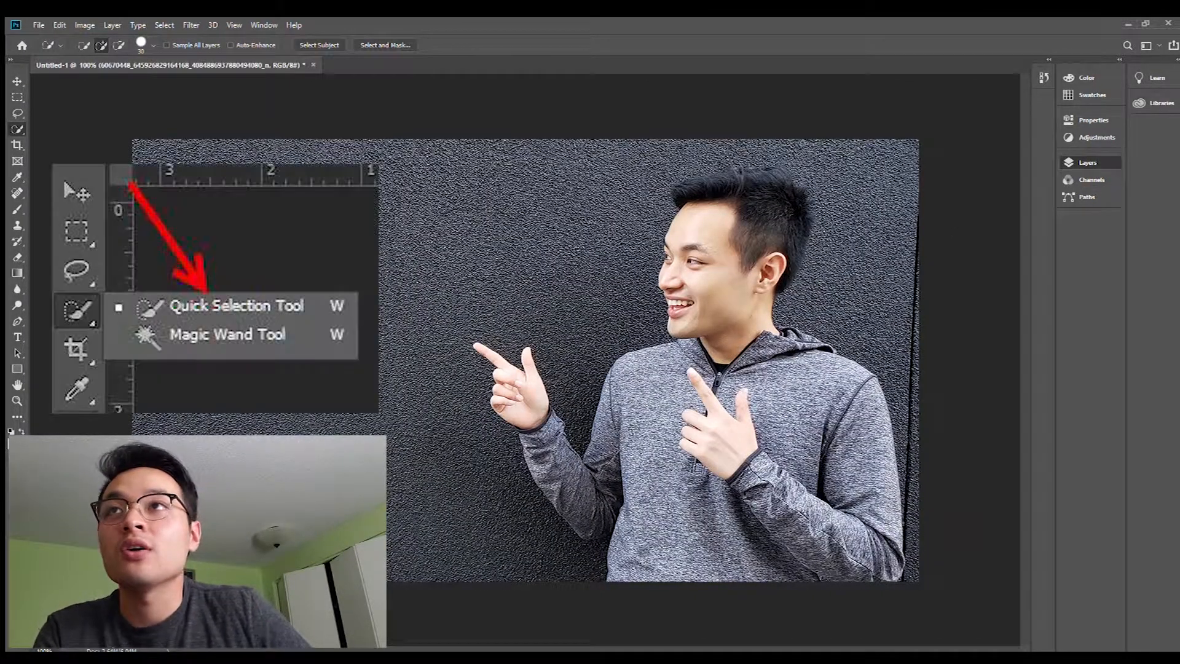
pyautogui.moveTo(735, 397)
pyautogui.mouseDown()
pyautogui.moveTo(738, 458)
pyautogui.moveTo(683, 477)
pyautogui.moveTo(655, 402)
pyautogui.moveTo(605, 507)
pyautogui.moveTo(627, 486)
pyautogui.moveTo(615, 430)
pyautogui.moveTo(714, 388)
pyautogui.moveTo(830, 452)
pyautogui.moveTo(701, 369)
pyautogui.moveTo(689, 215)
pyautogui.moveTo(755, 232)
pyautogui.moveTo(762, 184)
pyautogui.moveTo(676, 182)
pyautogui.moveTo(793, 246)
pyautogui.moveTo(751, 298)
pyautogui.mouseUp()
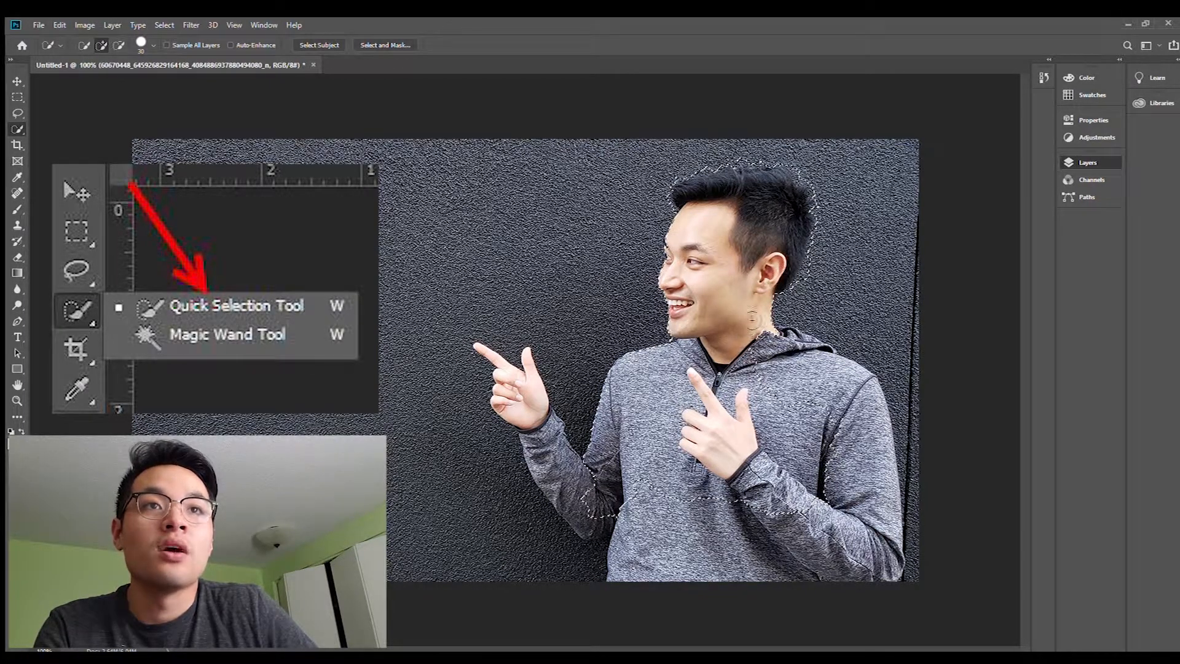
pyautogui.moveTo(781, 344)
pyautogui.mouseDown()
pyautogui.moveTo(888, 485)
pyautogui.moveTo(842, 559)
pyautogui.mouseUp()
pyautogui.moveTo(755, 526)
pyautogui.mouseDown()
pyautogui.moveTo(726, 510)
pyautogui.moveTo(615, 531)
pyautogui.moveTo(609, 491)
pyautogui.moveTo(569, 514)
pyautogui.mouseUp()
pyautogui.moveTo(541, 430)
pyautogui.mouseDown()
pyautogui.moveTo(523, 393)
pyautogui.moveTo(572, 431)
pyautogui.moveTo(556, 424)
pyautogui.mouseUp()
# Refine the selection edge along the sleeve and forearm of the man's pointing arm.
pyautogui.hotkey('ctrl', '+')
pyautogui.hotkey('ctrl', '+')
pyautogui.hotkey('ctrl', '+')
pyautogui.hotkey('ctrl', '+')
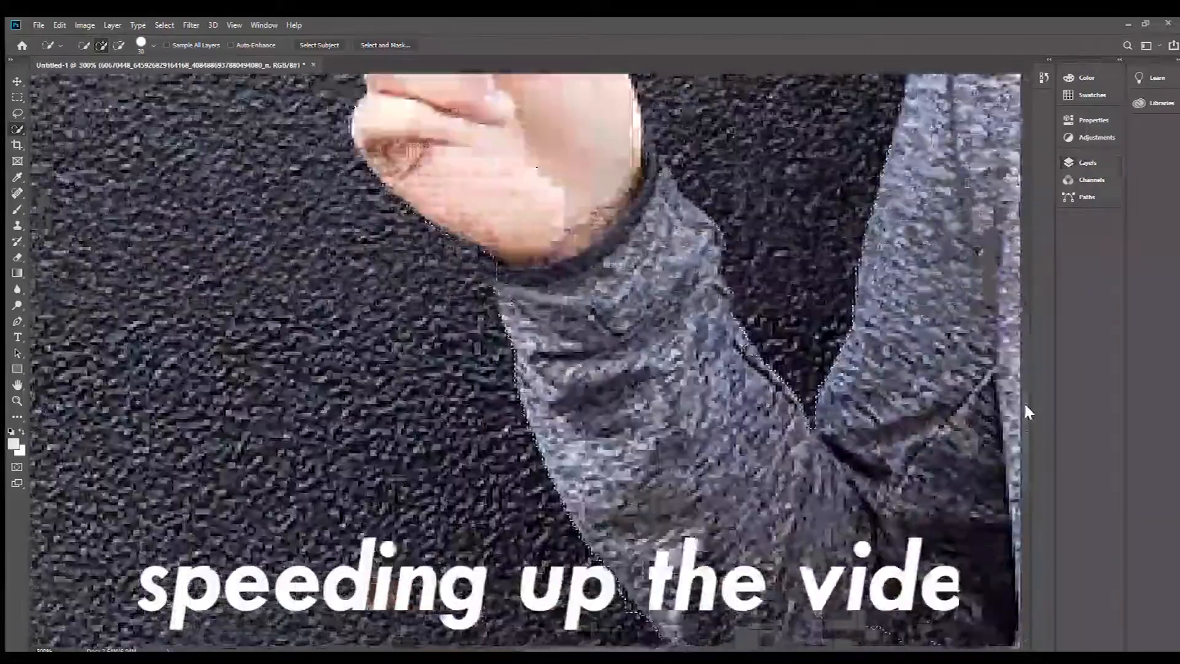
pyautogui.scroll(3, 343, 469)
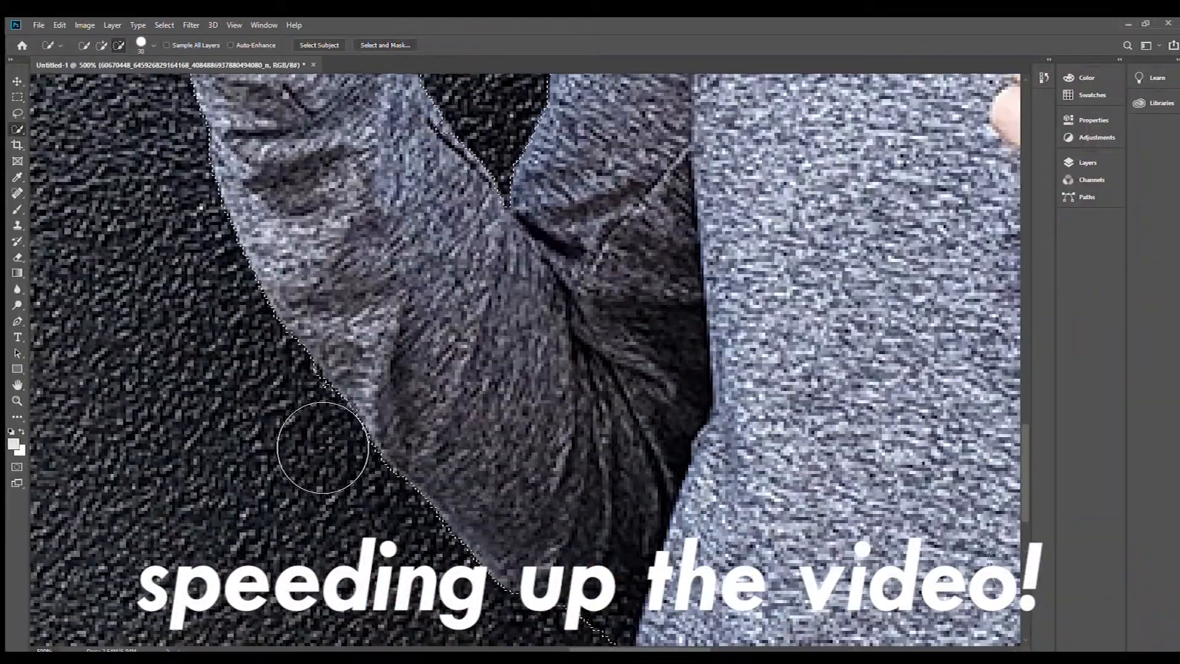
pyautogui.scroll(3, 315, 379)
pyautogui.moveTo(315, 379); pyautogui.dragTo(289, 397)
pyautogui.moveTo(431, 399); pyautogui.dragTo(473, 430)
pyautogui.moveTo(369, 233); pyautogui.dragTo(175, 344)
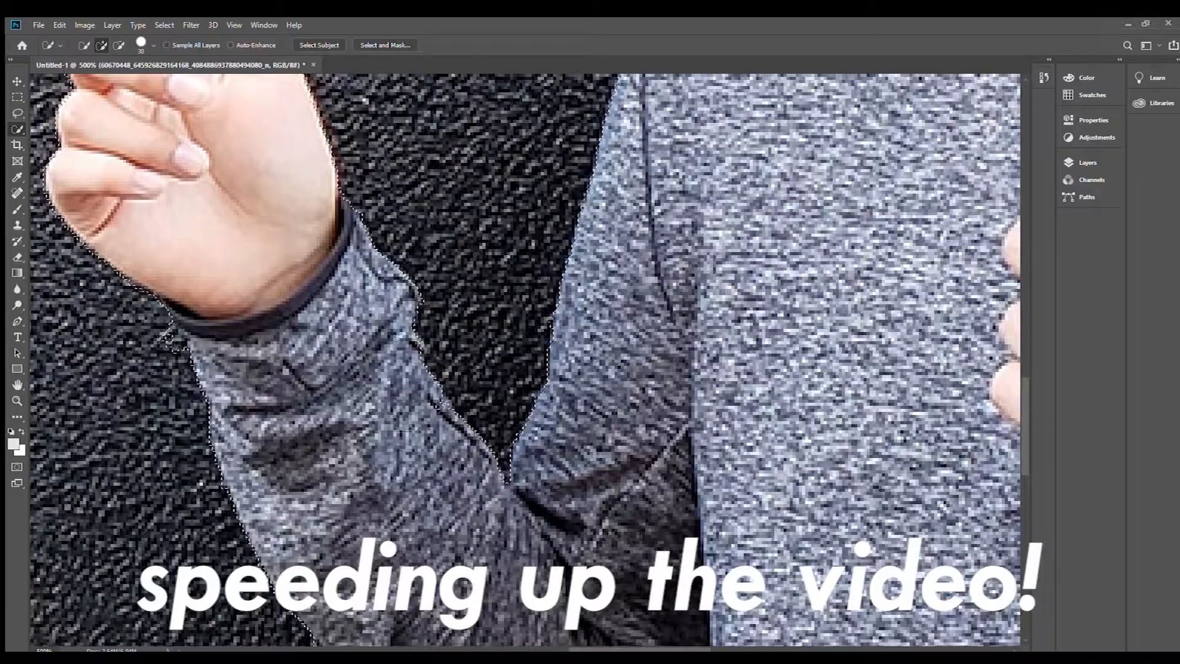
# Reduce the Quick Selection brush size to 11 and refine the selection around the pointing hand's fingers.
pyautogui.scroll(1, 685, 646)
pyautogui.moveTo(685, 650); pyautogui.dragTo(657, 650)
pyautogui.moveTo(1024, 420); pyautogui.dragTo(1024, 380)
pyautogui.press('[')
pyautogui.press('[')
pyautogui.press('[')
pyautogui.press('[')
pyautogui.press('[')
pyautogui.press('[')
pyautogui.press('[')
pyautogui.press('[')
pyautogui.press('[')
pyautogui.press('[')
pyautogui.press('[')
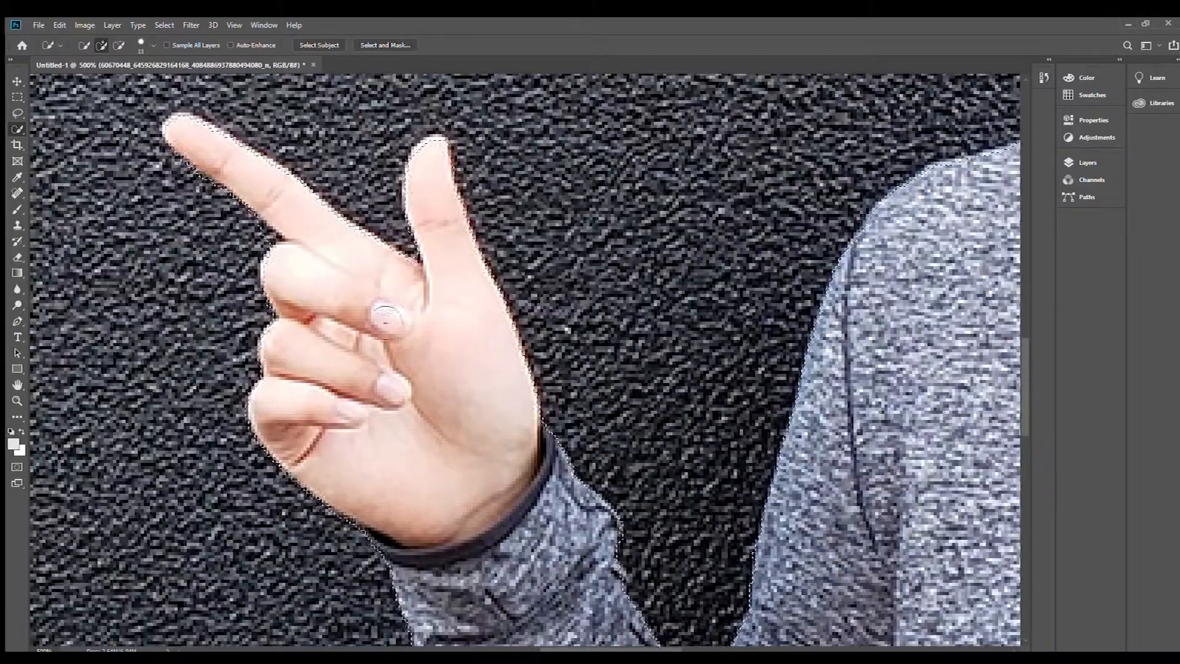
pyautogui.hotkey('ctrl', '+')
pyautogui.hotkey('ctrl', '+')
pyautogui.hotkey('ctrl', '+')
pyautogui.moveTo(611, 649); pyautogui.dragTo(591, 650)
pyautogui.moveTo(1025, 404); pyautogui.dragTo(1022, 379)
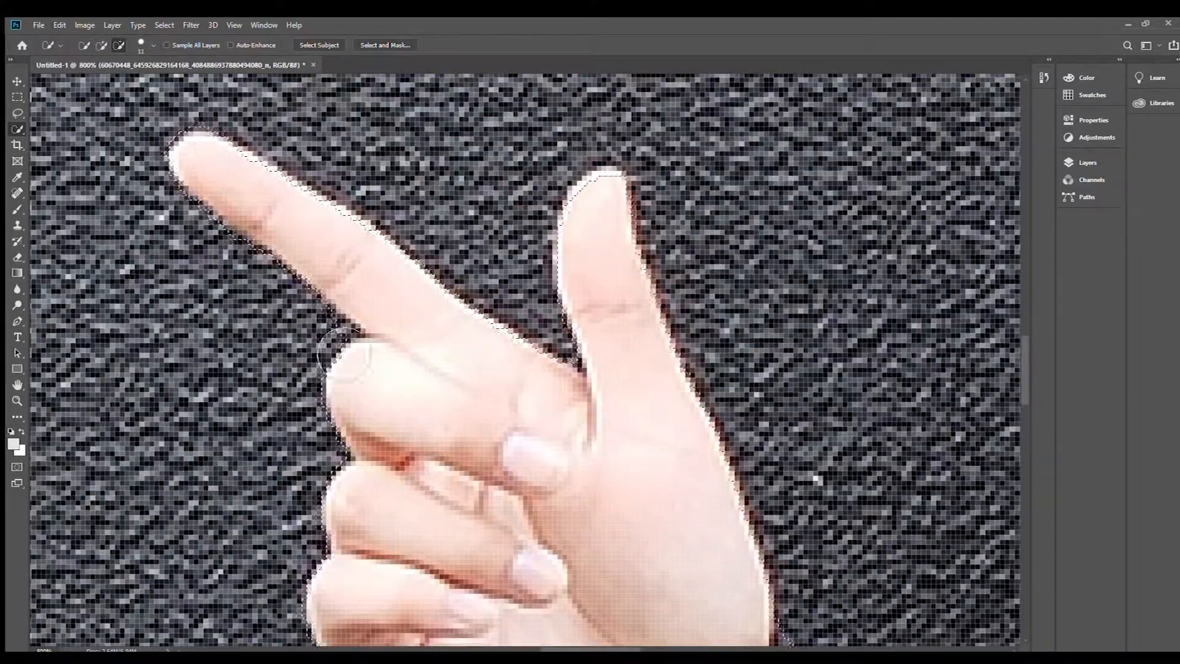
# Refine the selection edge from the hand up to the front of the man's hair.
pyautogui.moveTo(591, 649); pyautogui.dragTo(604, 649)
pyautogui.moveTo(1024, 352); pyautogui.dragTo(1023, 383)
pyautogui.moveTo(604, 649); pyautogui.dragTo(652, 649)
pyautogui.moveTo(1024, 393); pyautogui.dragTo(1024, 335)
pyautogui.moveTo(652, 649); pyautogui.dragTo(708, 649)
pyautogui.moveTo(1025, 338); pyautogui.dragTo(1025, 267)
pyautogui.scroll(10, 603, 140)
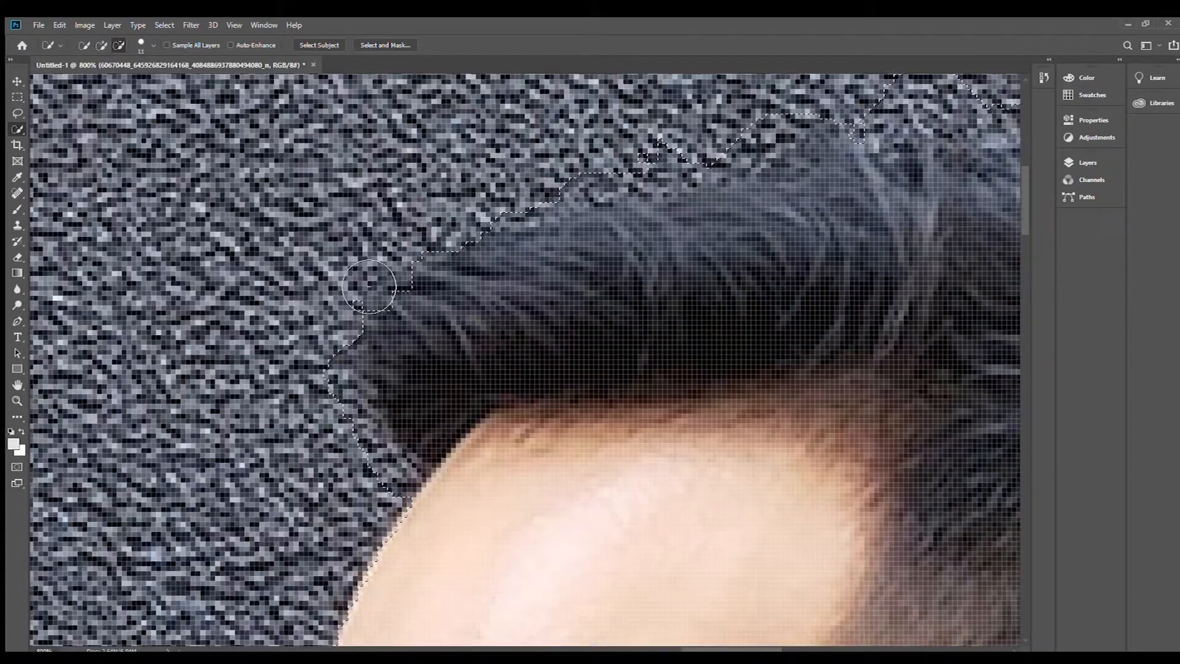
# Refine the selection edge from the hair down to the hood and shoulder.
pyautogui.moveTo(1016, 208); pyautogui.dragTo(1018, 191)
pyautogui.moveTo(731, 649); pyautogui.dragTo(795, 649)
pyautogui.moveTo(1023, 201); pyautogui.dragTo(1023, 326)
pyautogui.scroll(-5, 815, 647)
pyautogui.scroll(5, 857, 640)
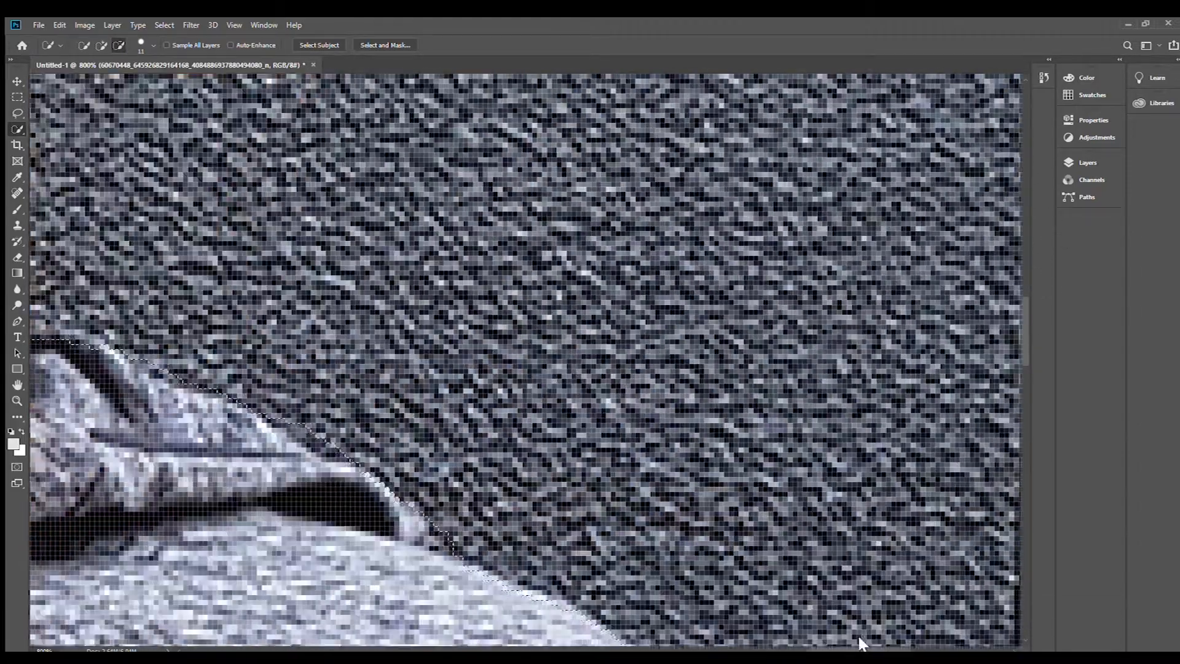
pyautogui.scroll(-5, 1033, 179)
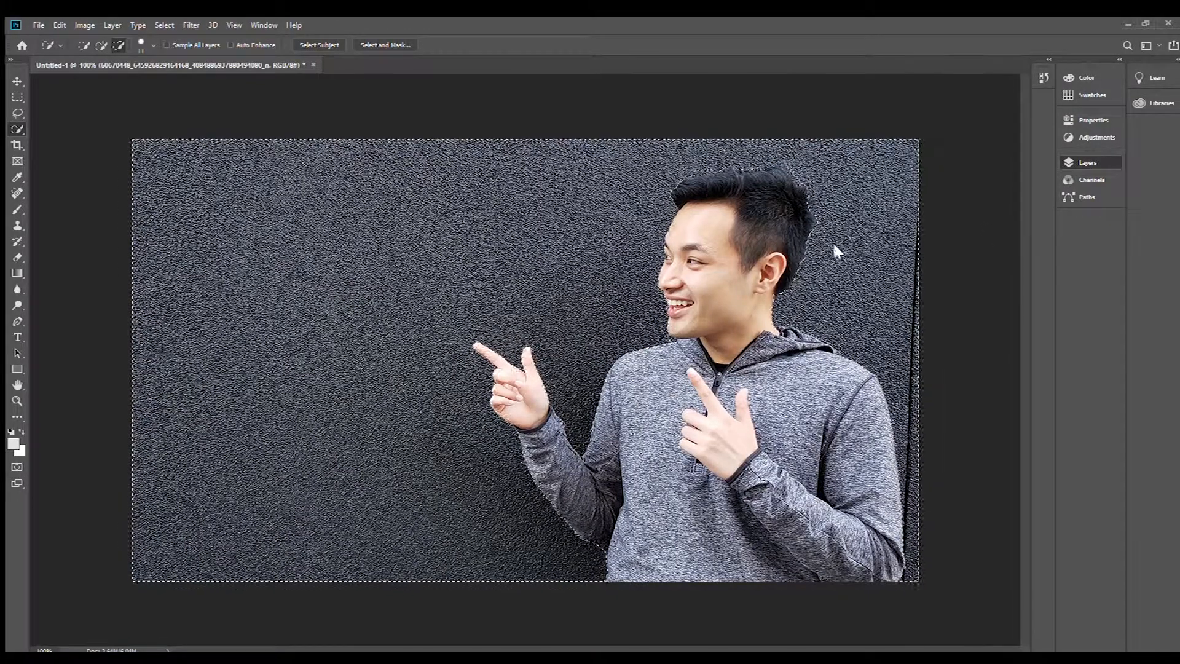
pyautogui.hotkey('ctrl', 'j')
pyautogui.press('v')
pyautogui.moveTo(846, 464); pyautogui.dragTo(682, 464)
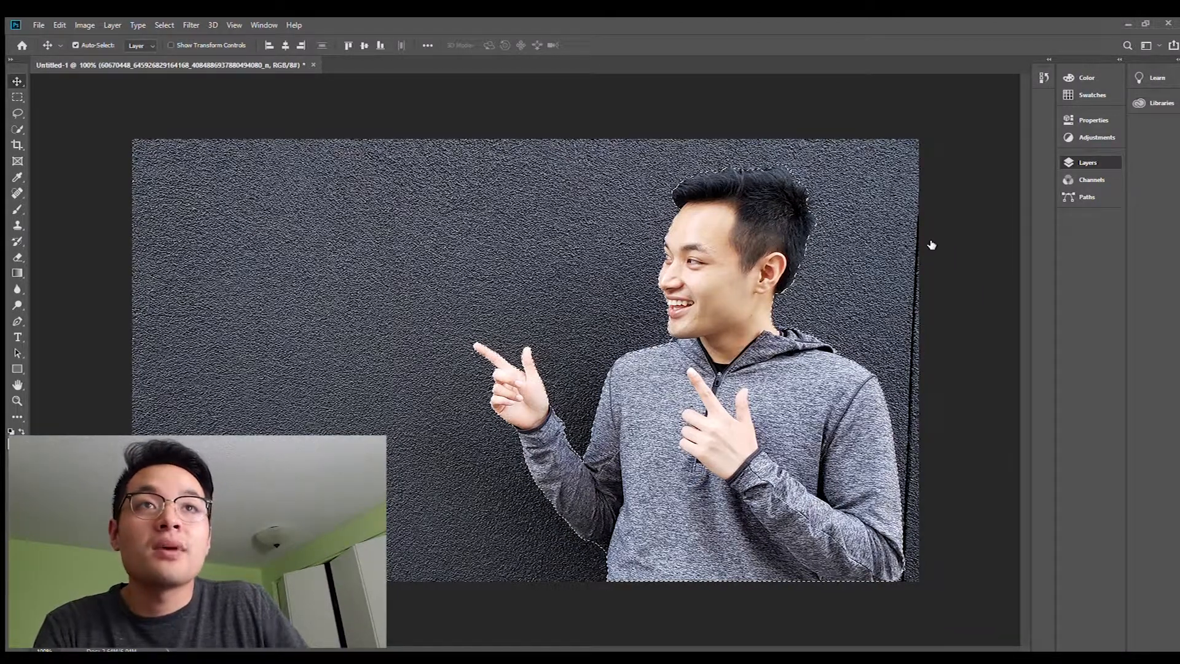
# Copy the selected man to a new layer and position the cutout on the right half of the white canvas.
pyautogui.hotkey('ctrl', 'j')
pyautogui.moveTo(710, 235); pyautogui.dragTo(451, 244)
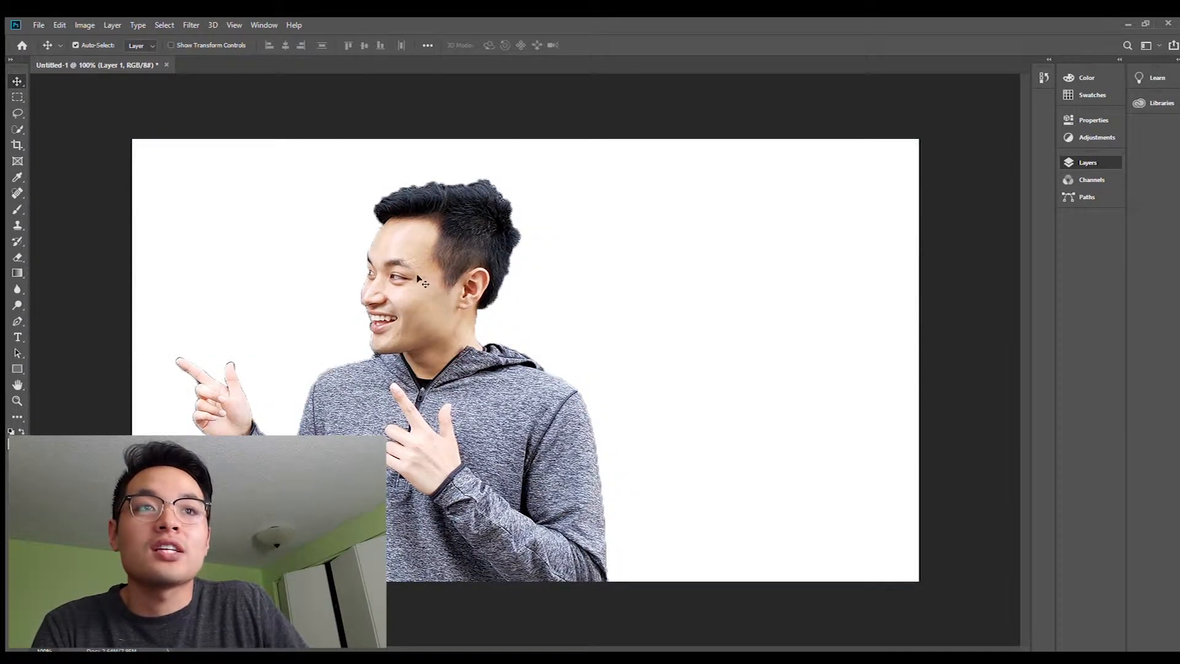
pyautogui.moveTo(421, 273); pyautogui.dragTo(697, 263)
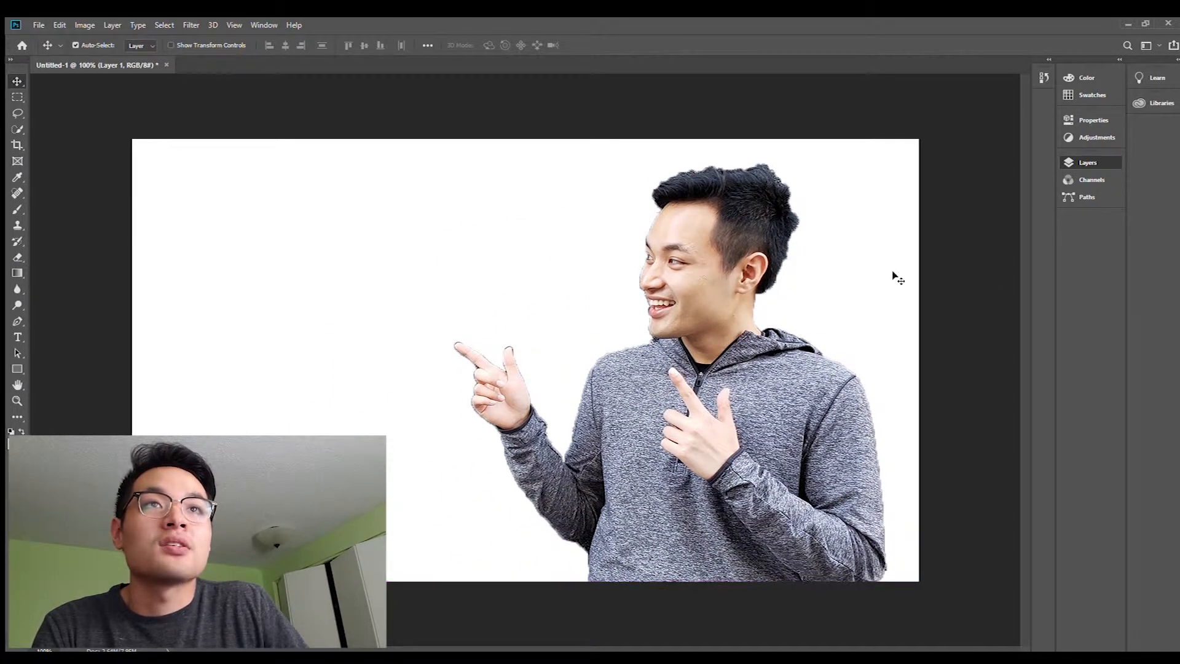
pyautogui.click(981, 265)
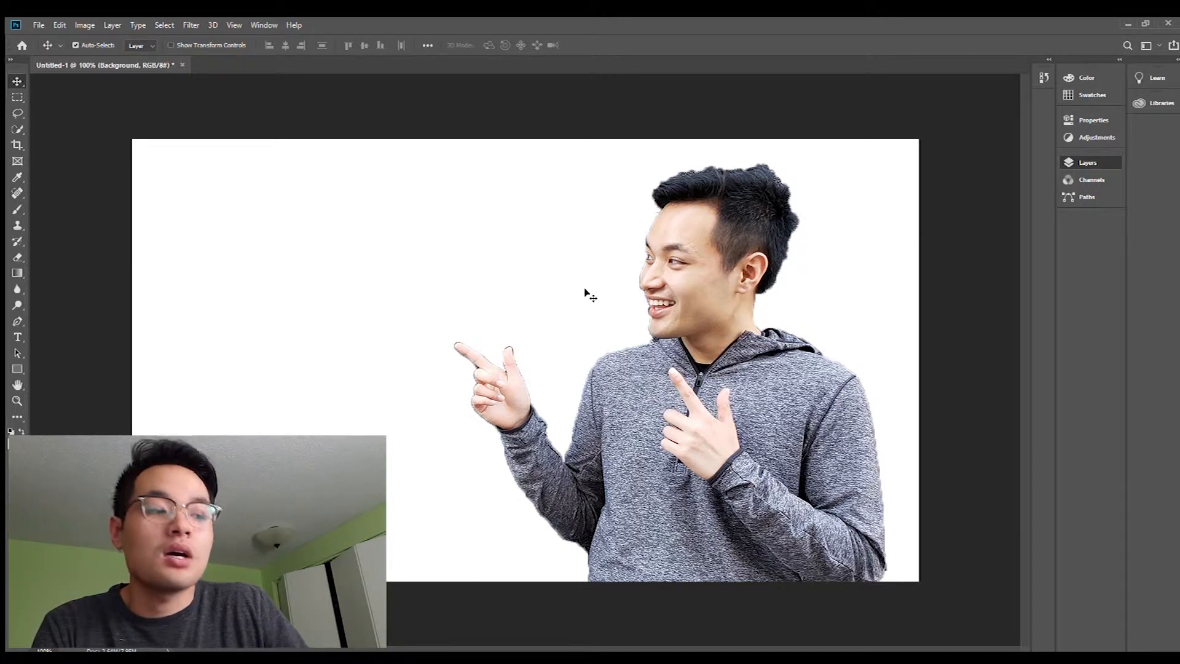
# Erase the rough fringe along the back of the man's hair on the cutout layer with the Eraser tool.
pyautogui.click(969, 239)
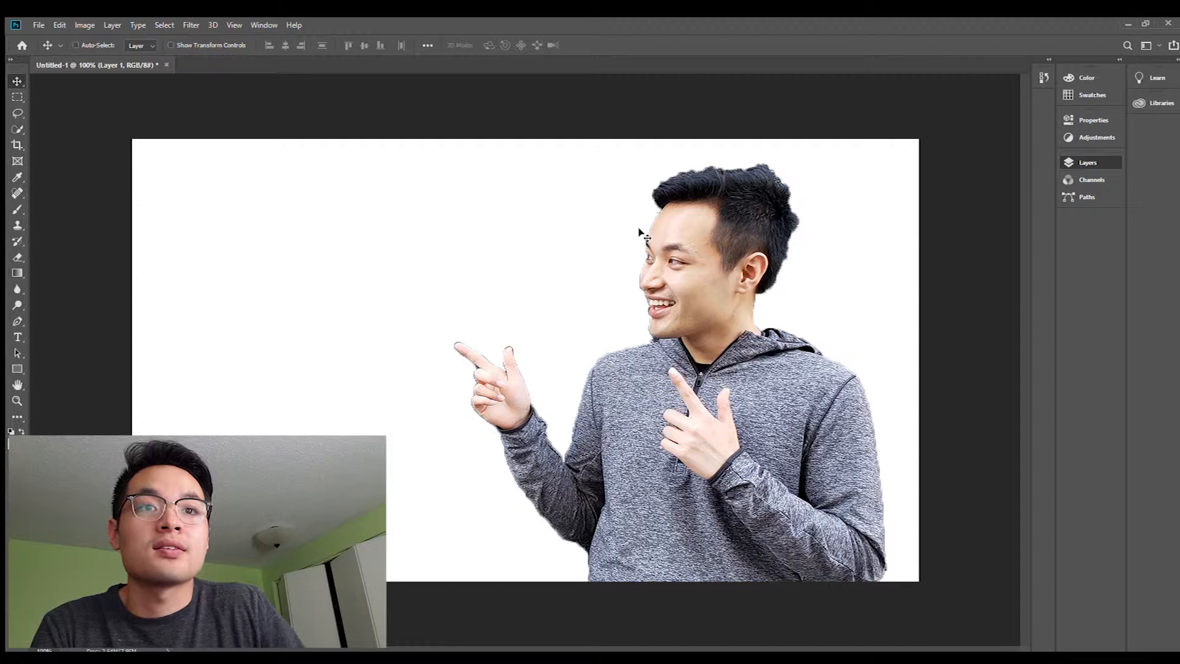
pyautogui.hotkey('ctrl', '+')
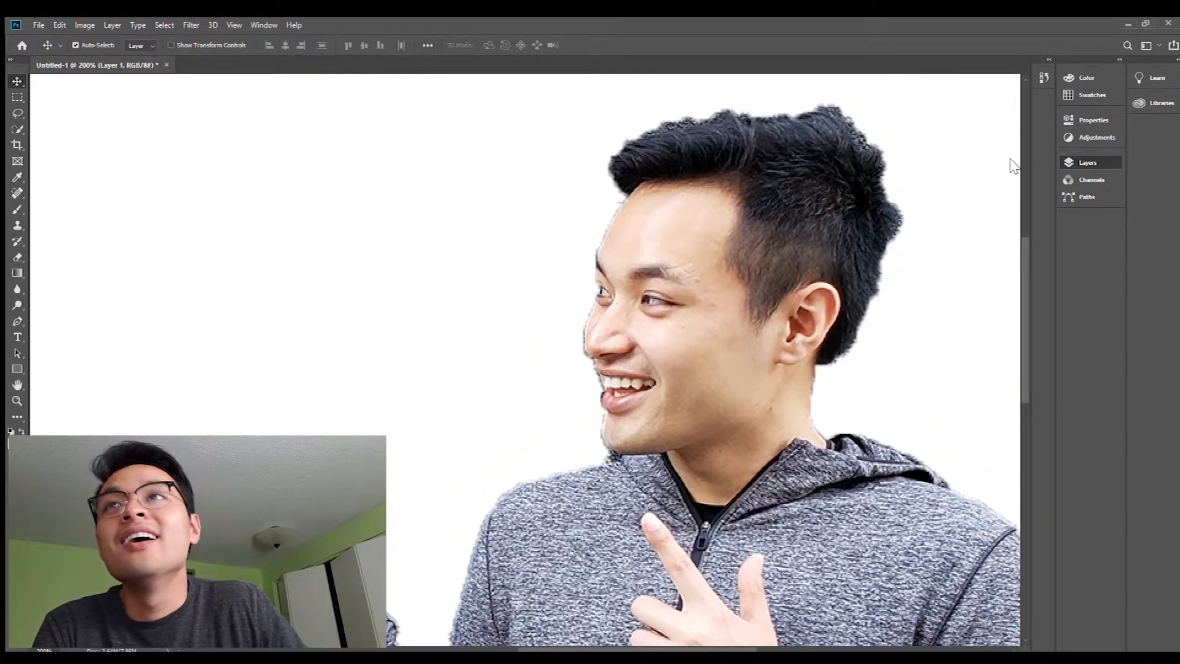
pyautogui.click(18, 241)
pyautogui.click(17, 257)
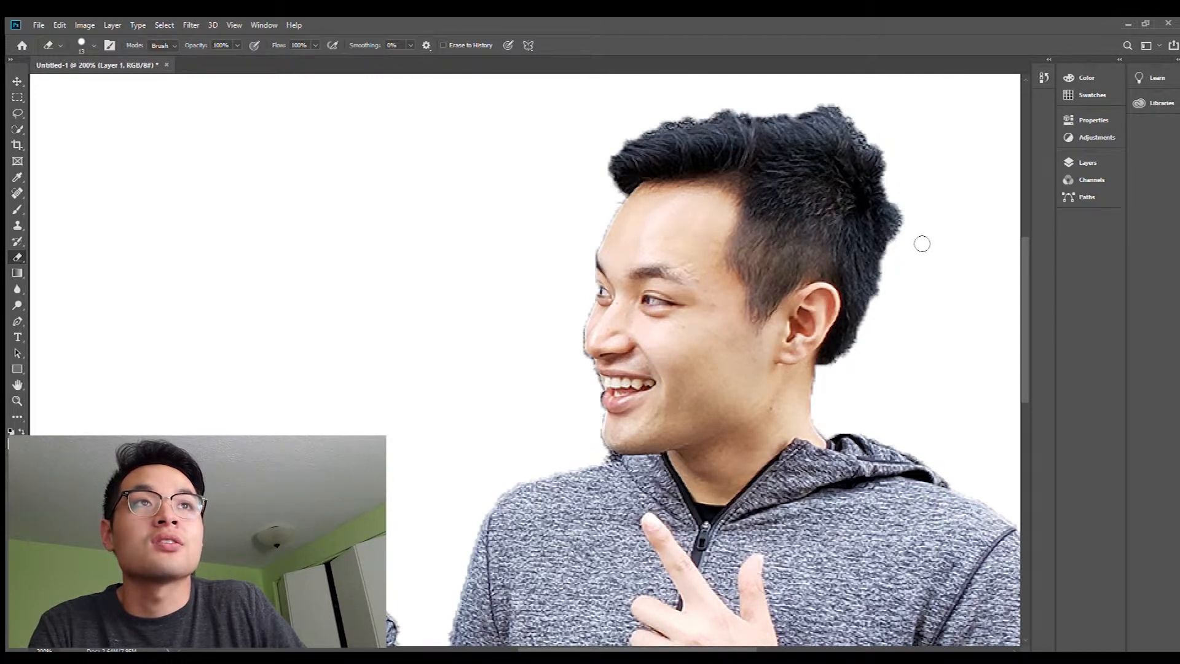
pyautogui.moveTo(902, 246)
pyautogui.mouseDown()
pyautogui.moveTo(900, 203)
pyautogui.moveTo(886, 298)
pyautogui.mouseUp()
pyautogui.hotkey('ctrl', '-')
pyautogui.hotkey('ctrl', '-')
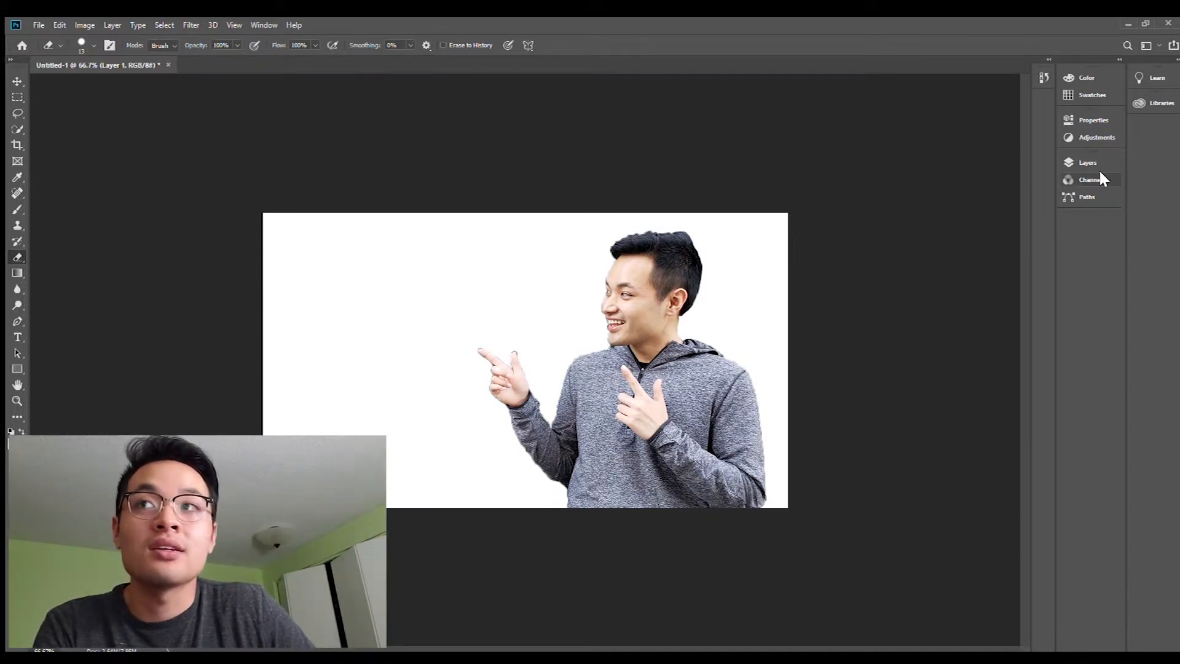
# Draw a green rectangle about 1457 × 900 px covering the whole canvas and place its layer behind the man.
pyautogui.click(17, 369)
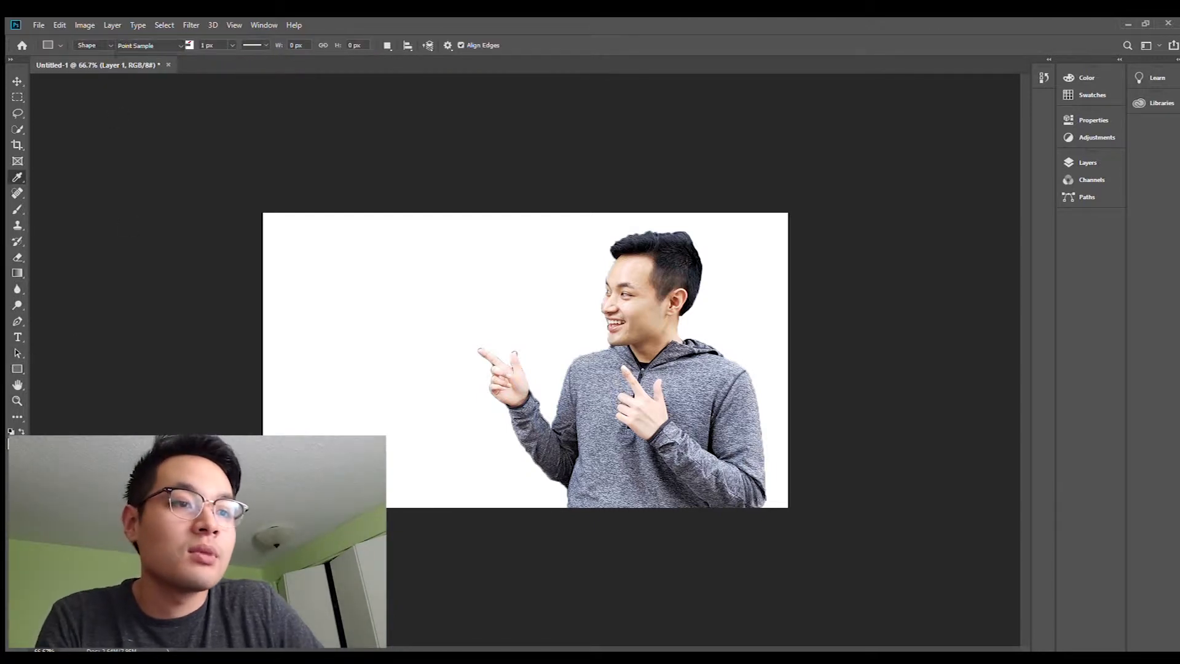
pyautogui.press('i')
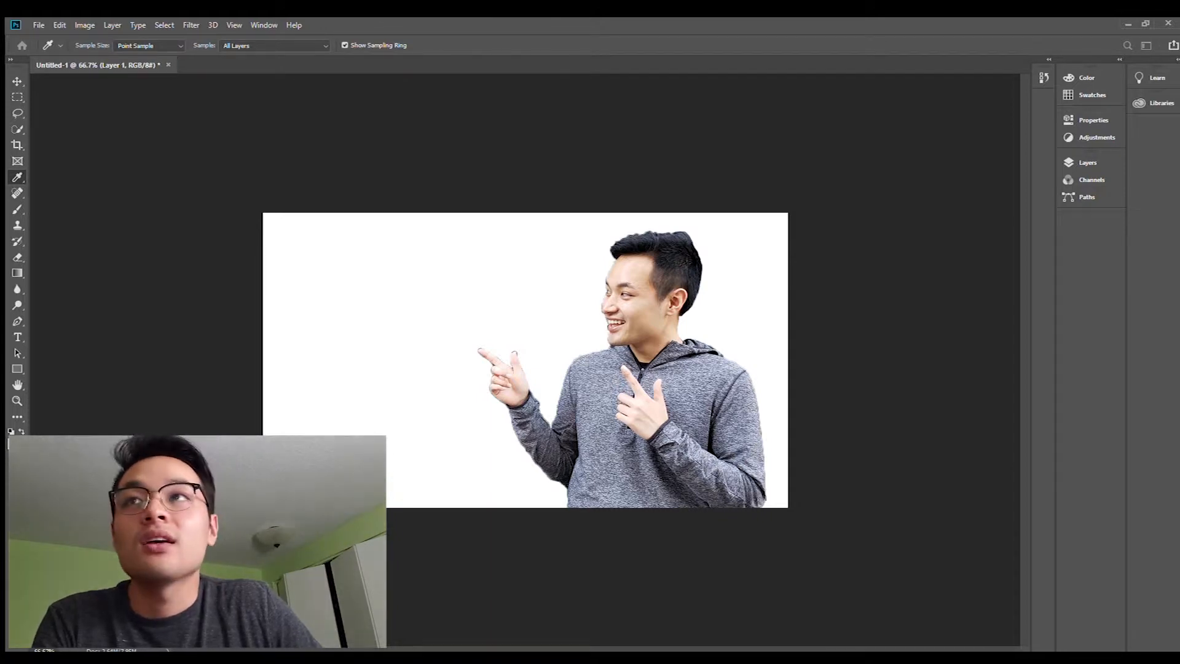
pyautogui.press('u')
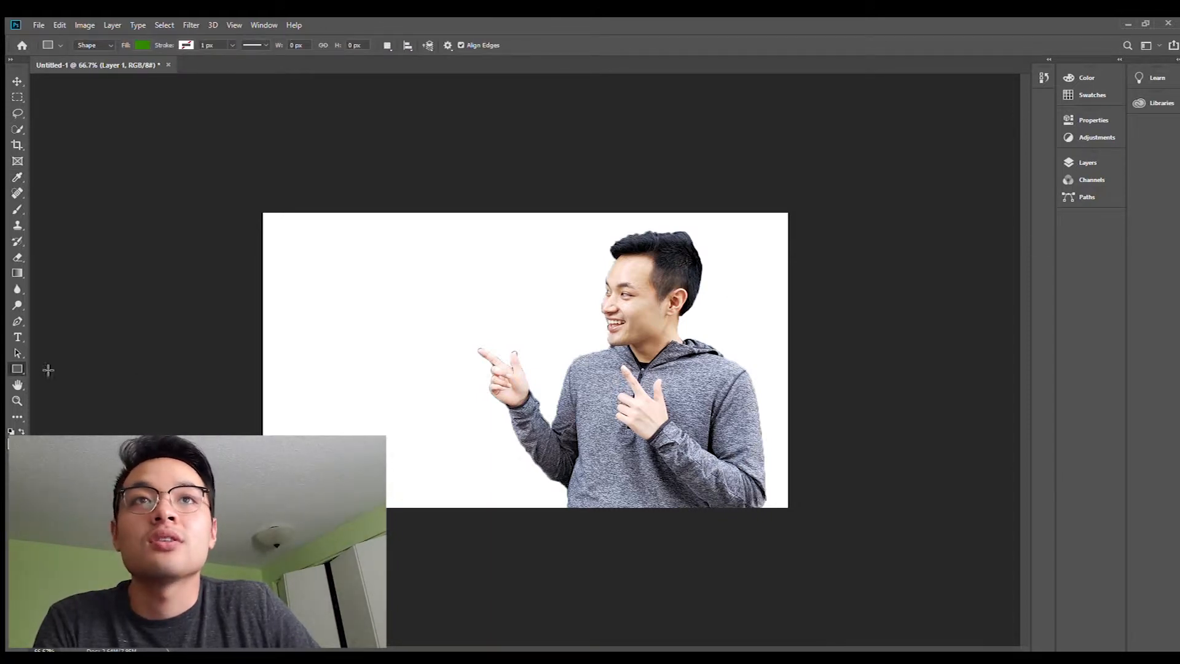
pyautogui.moveTo(222, 174); pyautogui.dragTo(821, 541)
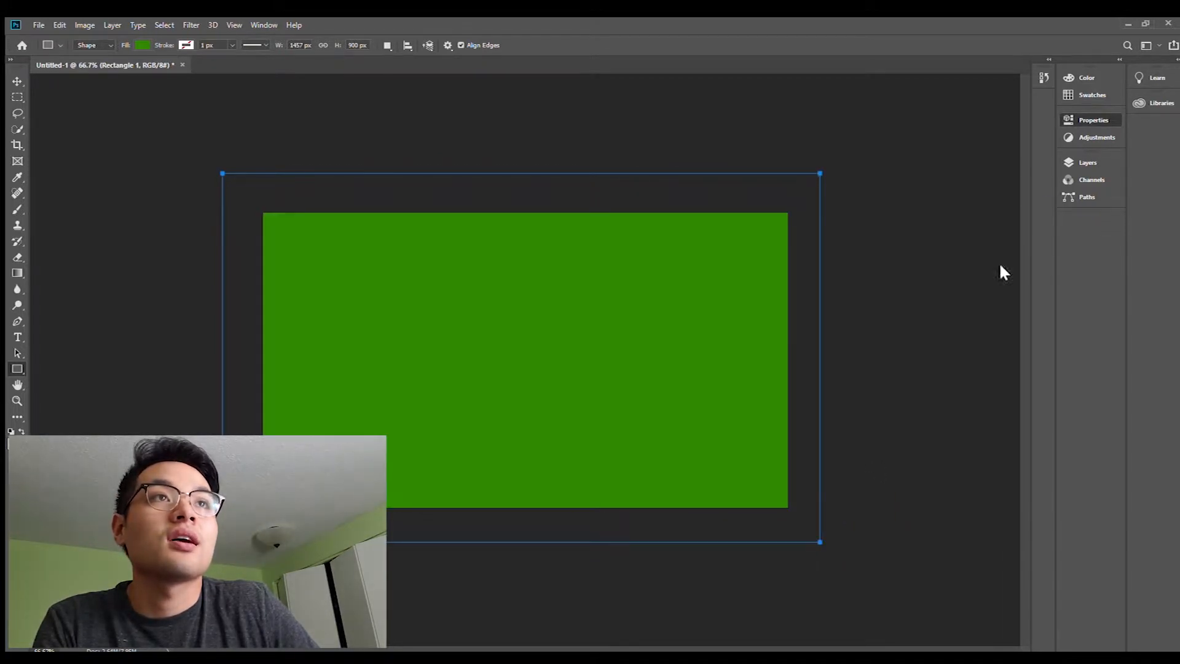
pyautogui.click(1089, 161)
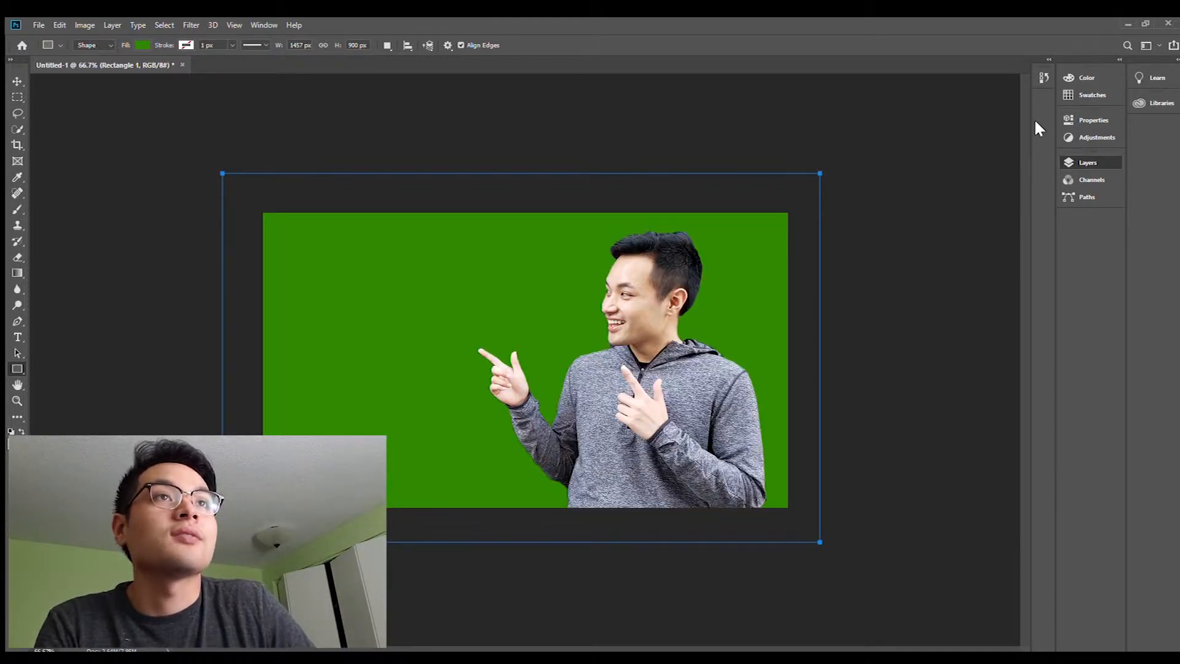
# Add a white Stroke layer effect around the man's cutout.
pyautogui.click(1002, 236)
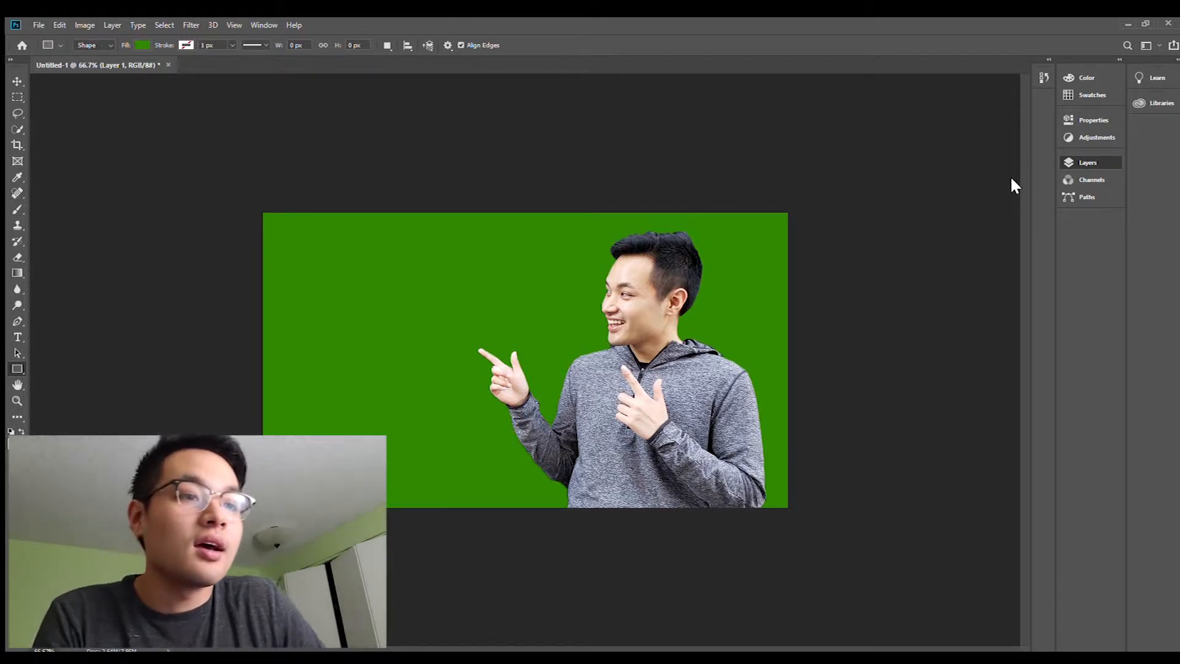
pyautogui.press('h')
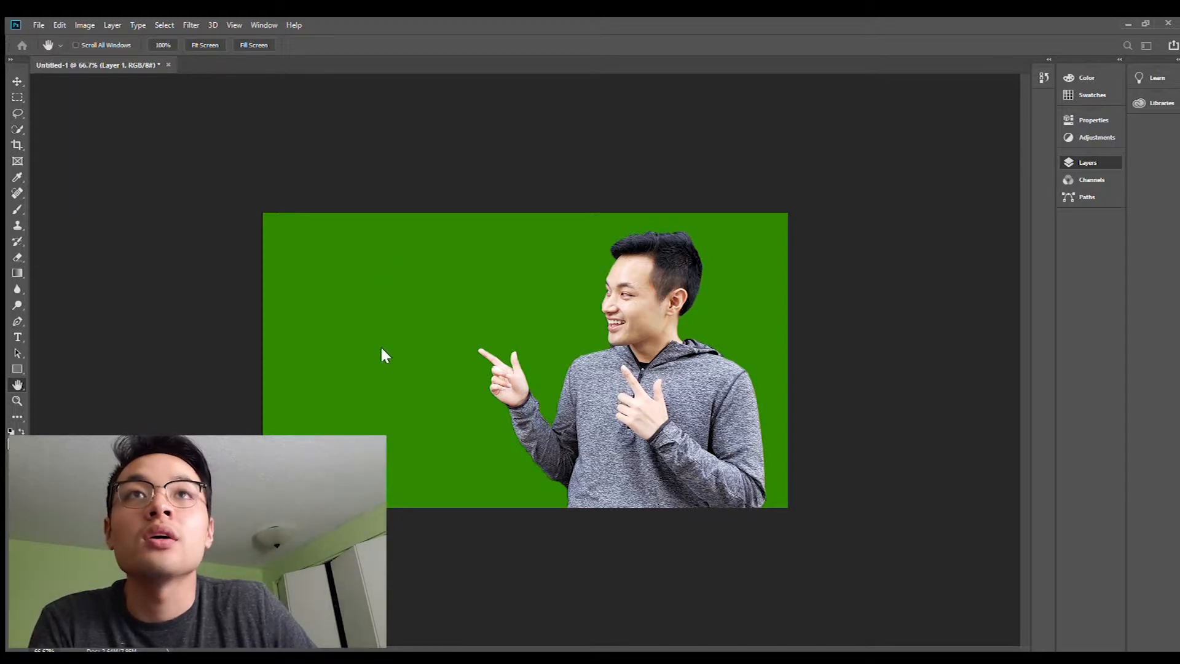
pyautogui.hotkey('ctrl', 'shift', 'z')
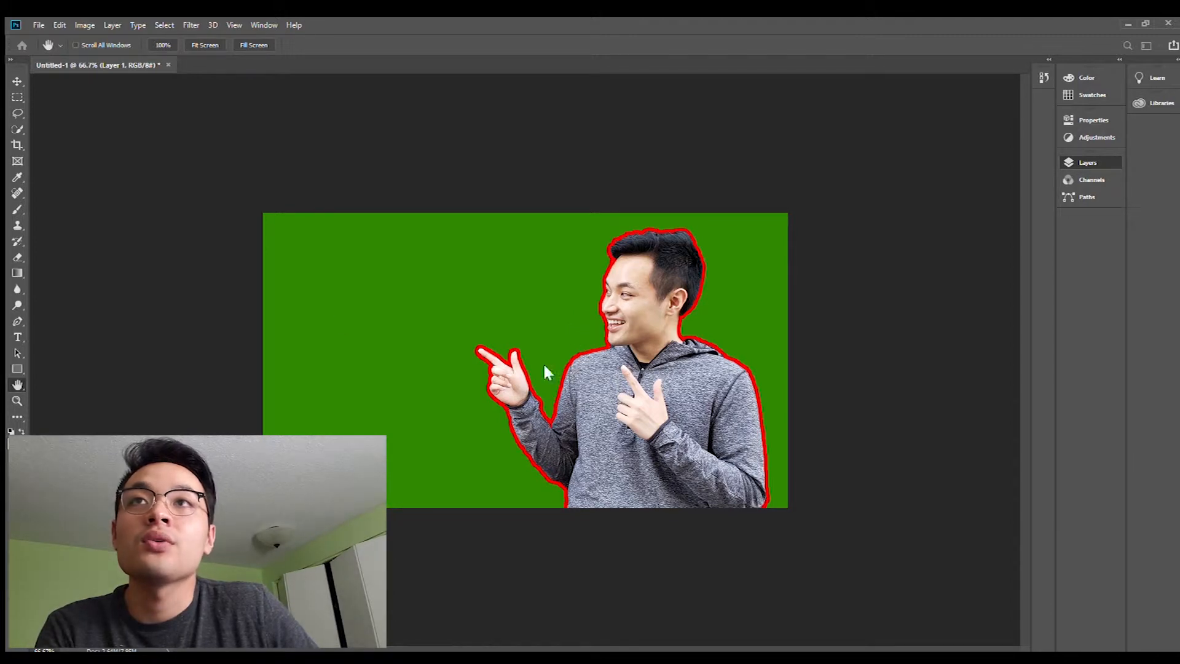
pyautogui.press('i')
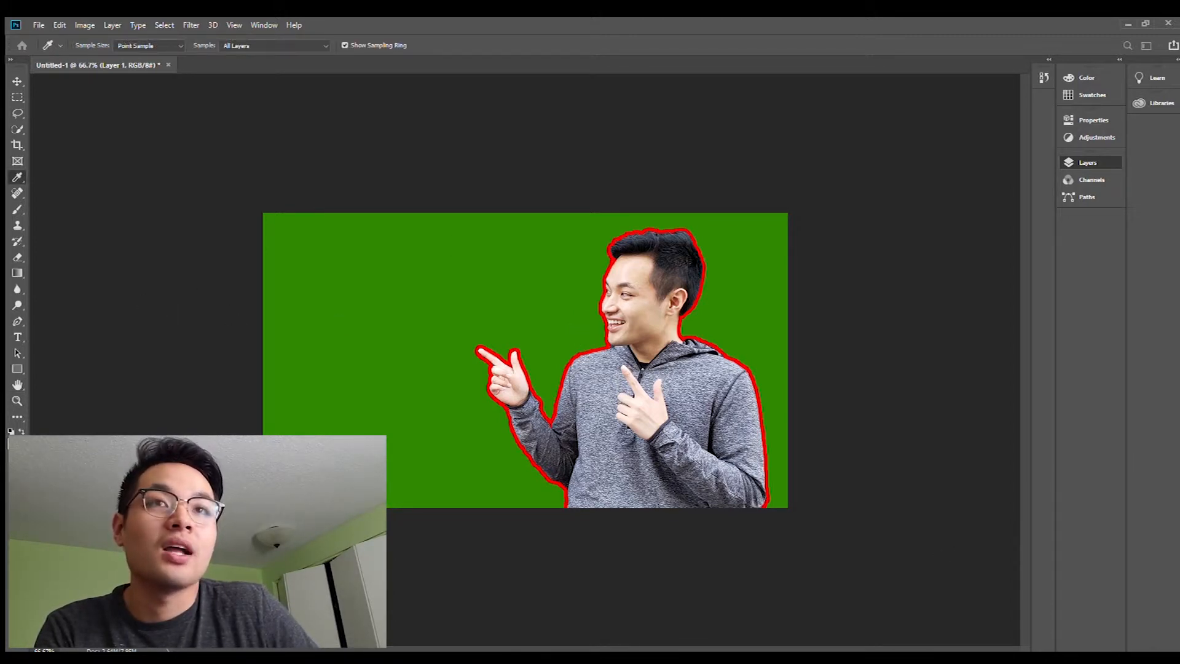
pyautogui.hotkey('ctrl', 'z')
pyautogui.press('h')
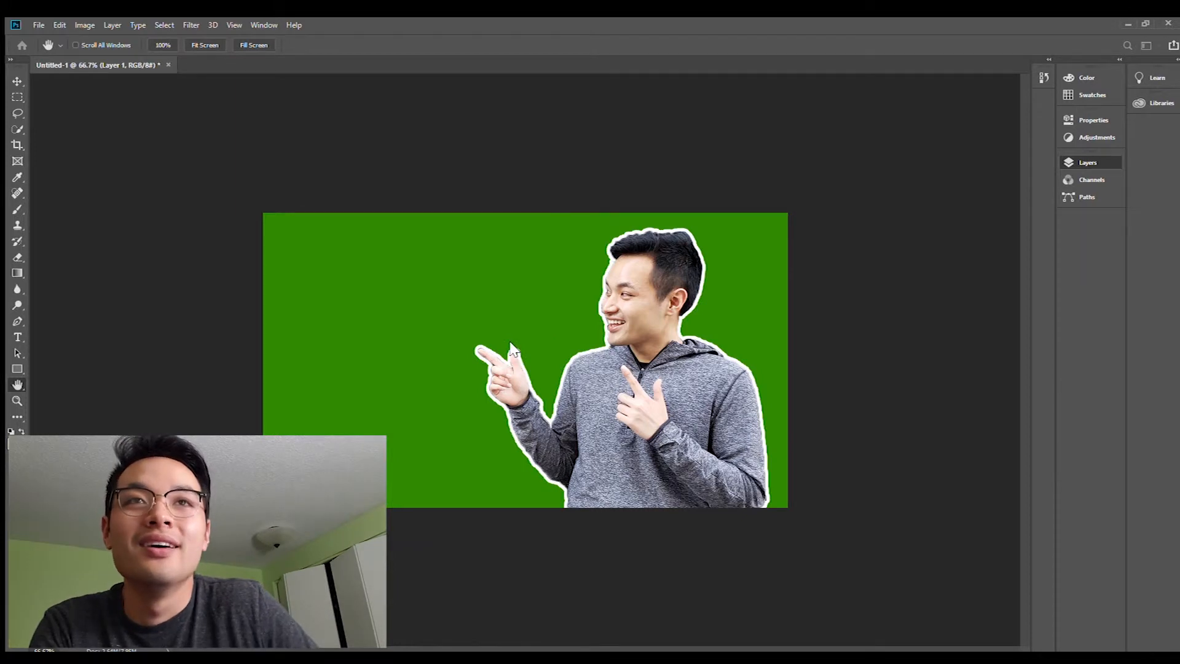
pyautogui.press('u')
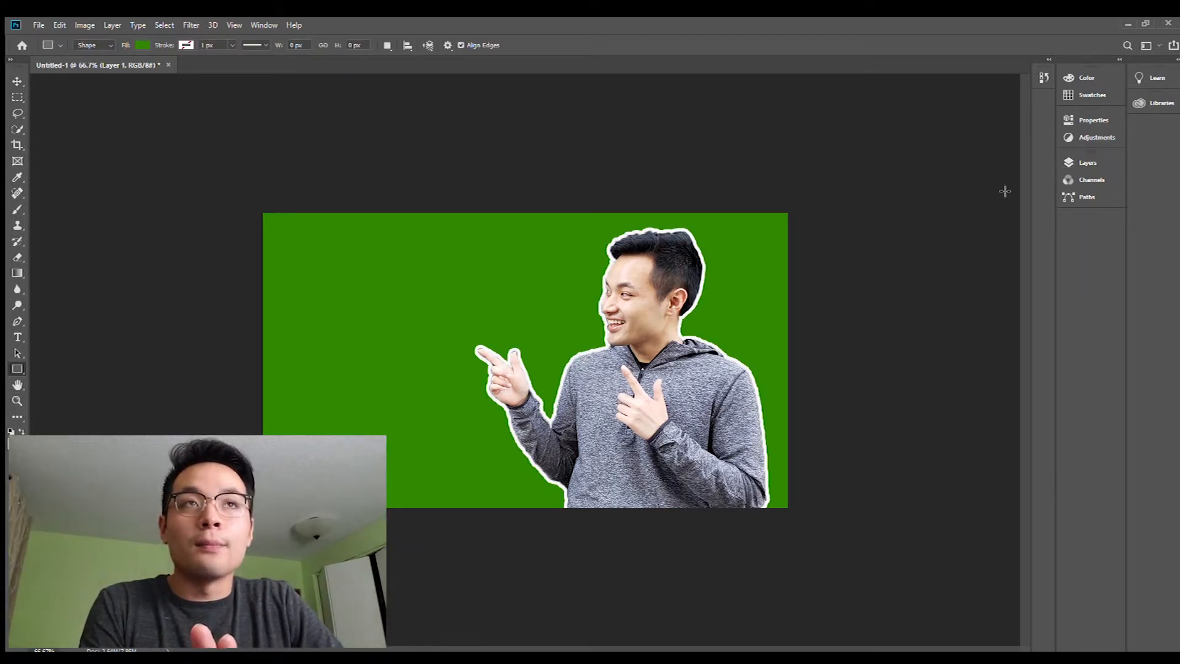